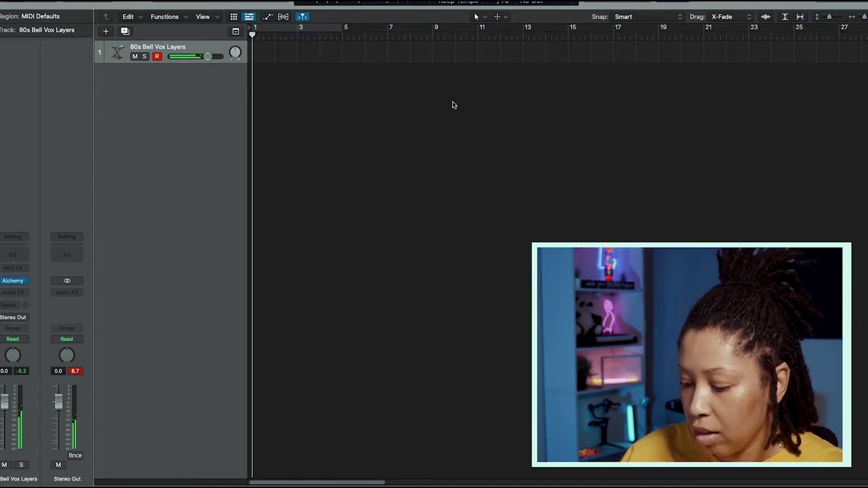
- Open the recorded 80s Bell Vox Layers region in the Piano Roll, then select all its notes and quantize them to 1/16 Note
{"action": "key", "text": "t"}
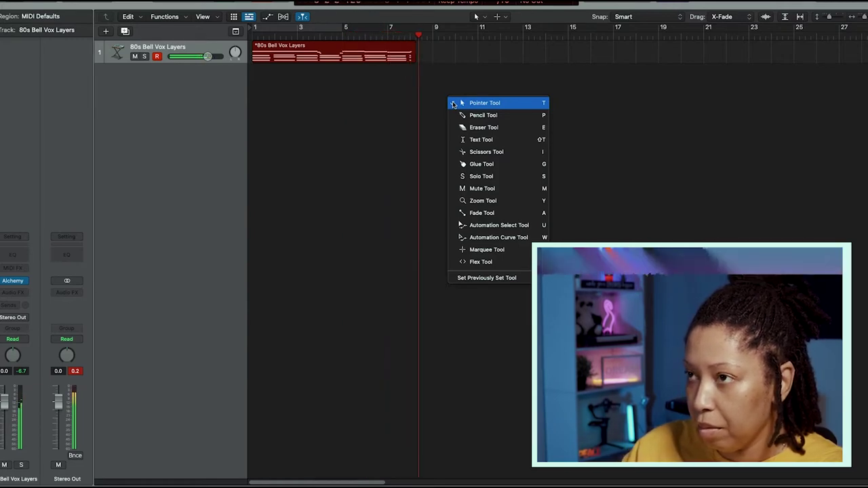
{"action": "left_click", "coordinate": [484, 103]}
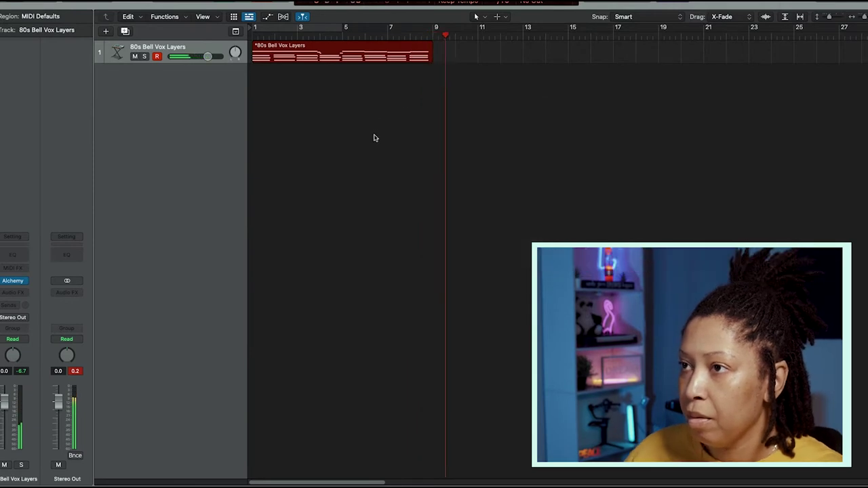
{"action": "double_click", "coordinate": [363, 56]}
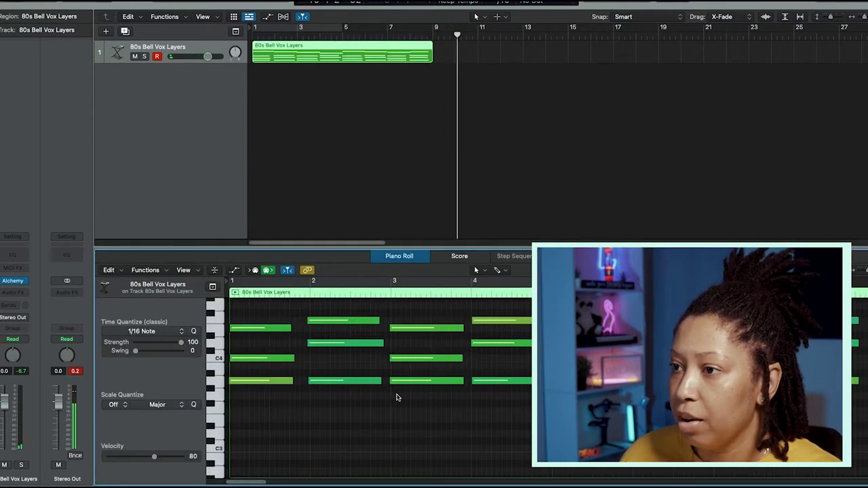
{"action": "key", "text": "super+a"}
{"action": "key", "text": "space"}
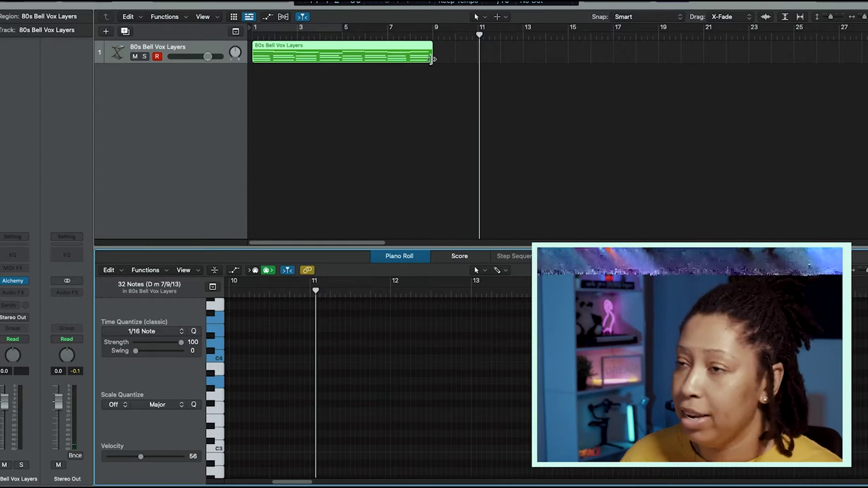
- Split the 80s Bell Vox Layers region into two four-bar regions at bar 5
{"action": "left_click", "coordinate": [344, 37]}
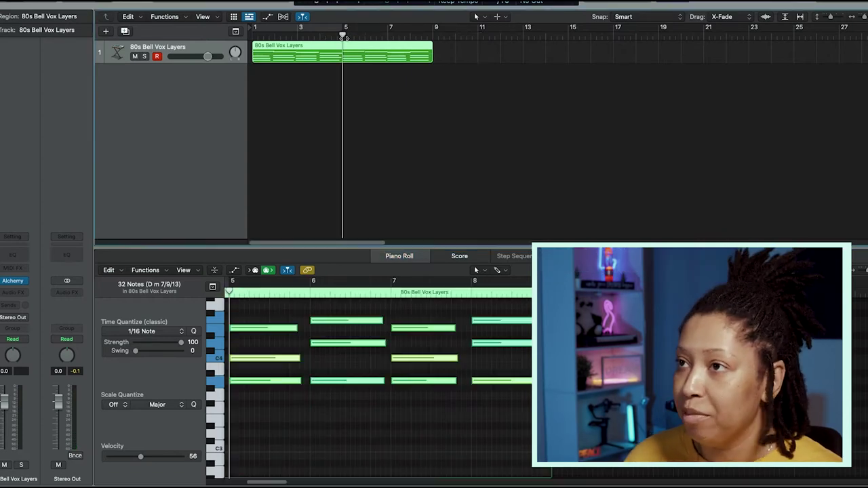
{"action": "left_click", "coordinate": [343, 38]}
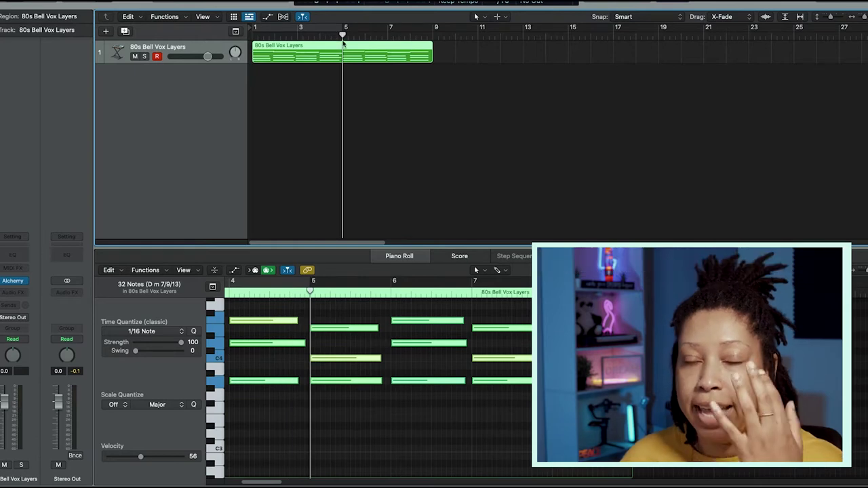
{"action": "left_click", "coordinate": [493, 113]}
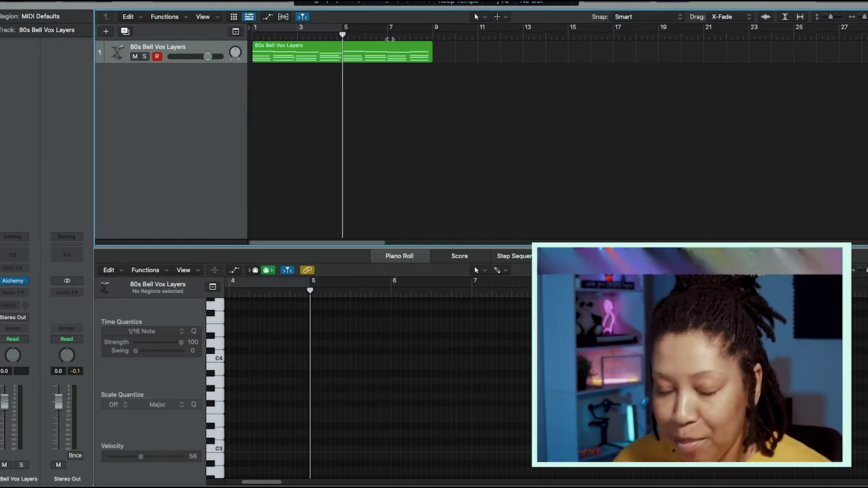
{"action": "left_click_drag", "start_coordinate": [401, 35], "coordinate": [398, 65]}
{"action": "left_click_drag", "start_coordinate": [475, 97], "coordinate": [272, 52]}
{"action": "left_click", "coordinate": [305, 90]}
- Play the two regions from bar 1 and set the cycle range to bars 1 through 8
{"action": "key", "text": "space"}
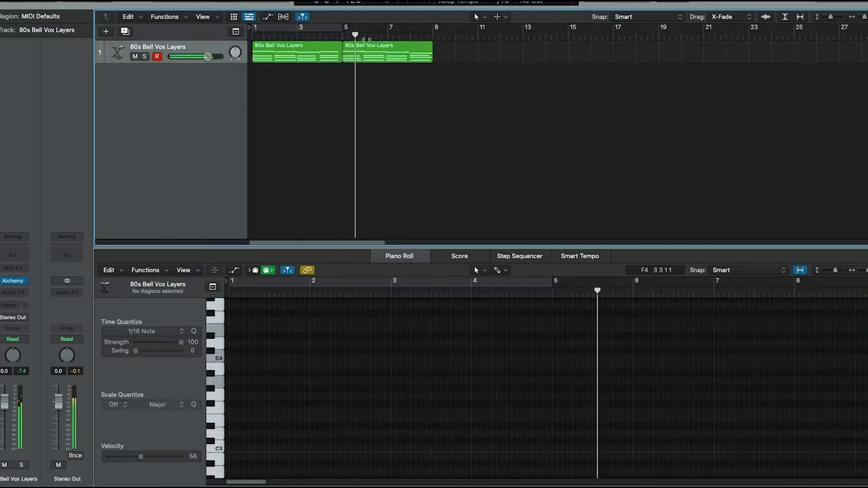
{"action": "left_click", "coordinate": [255, 31]}
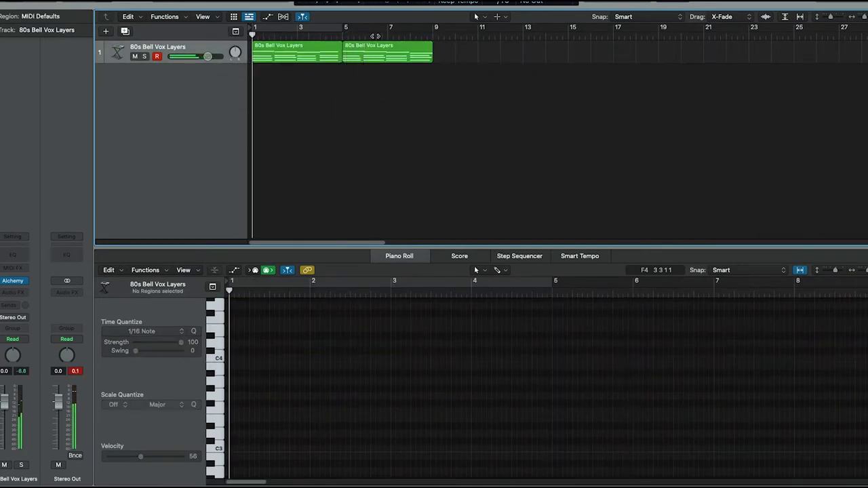
{"action": "left_click_drag", "start_coordinate": [255, 31], "coordinate": [438, 33]}
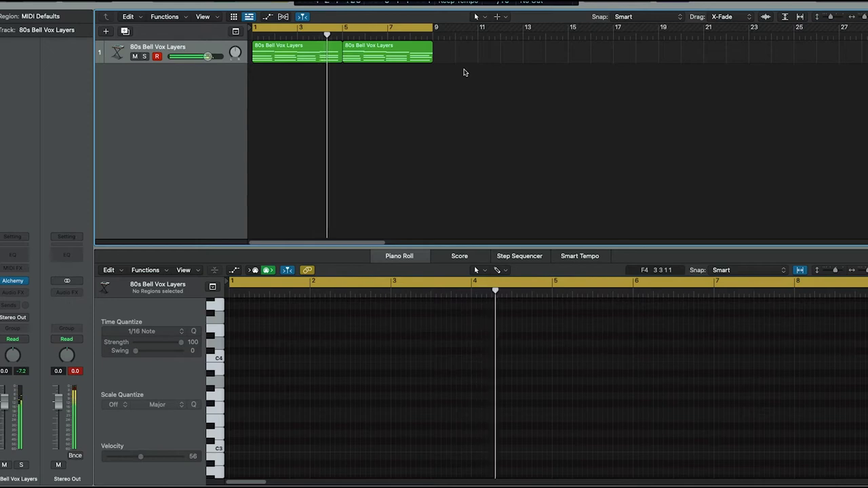
- Add a second software instrument track with Omnisphere and return the playhead to bar 1
{"action": "key", "text": "alt+super+s"}
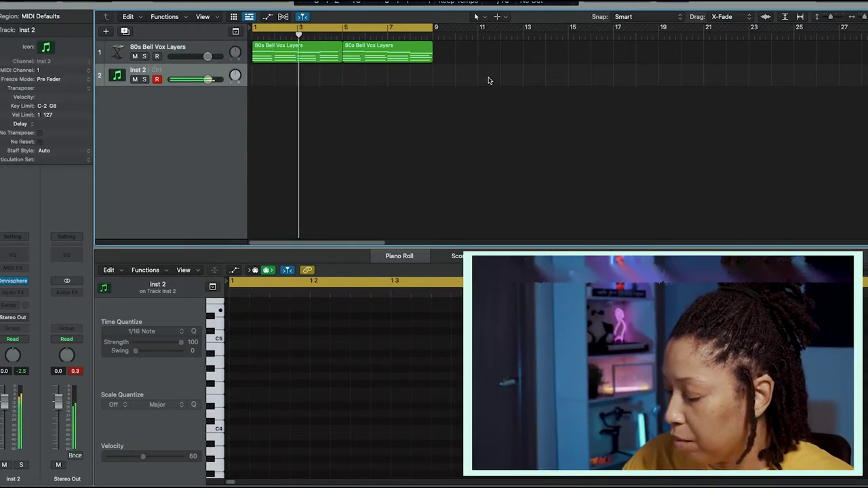
{"action": "key", "text": "Return"}
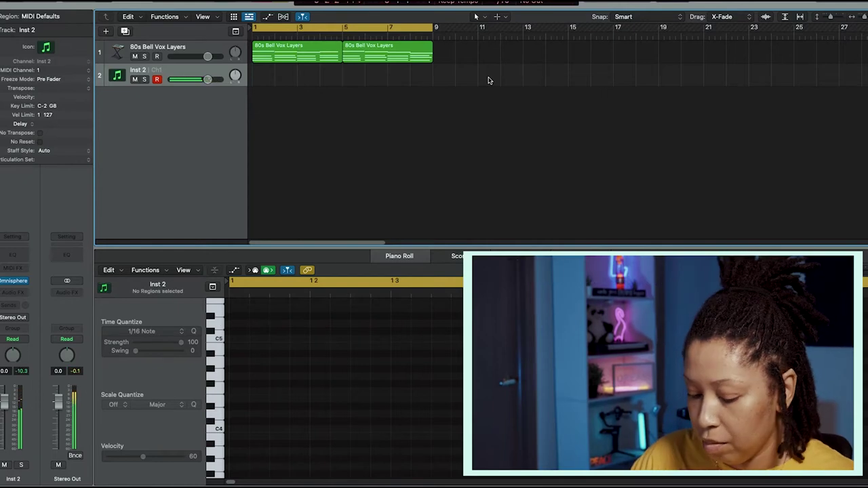
- Try two takes of a melody on the Inst 2 track and undo both recordings
{"action": "key", "text": "r"}
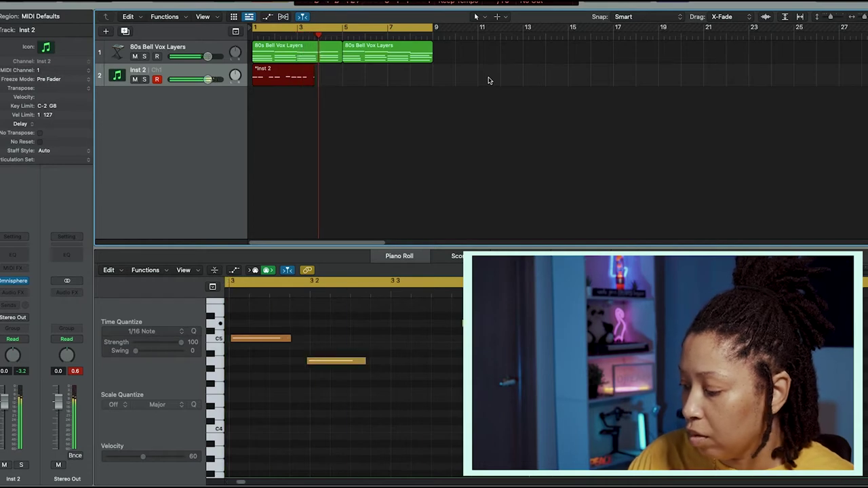
{"action": "key", "text": "space"}
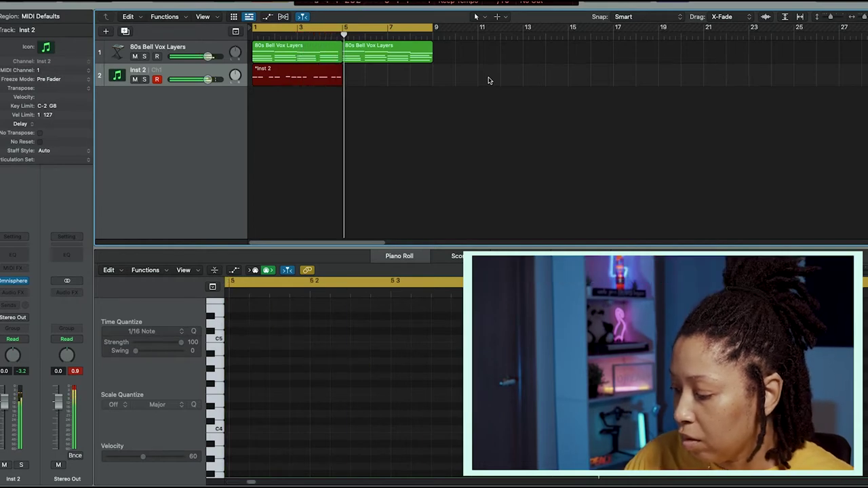
{"action": "key", "text": "super+z"}
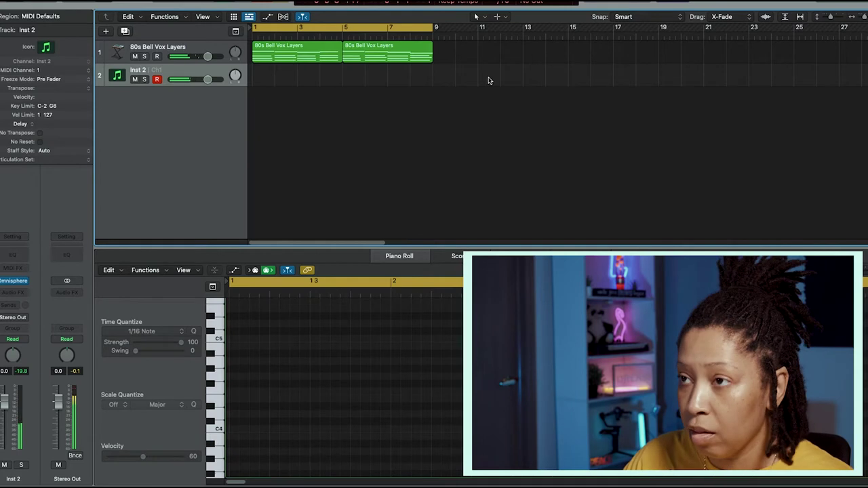
{"action": "key", "text": "r"}
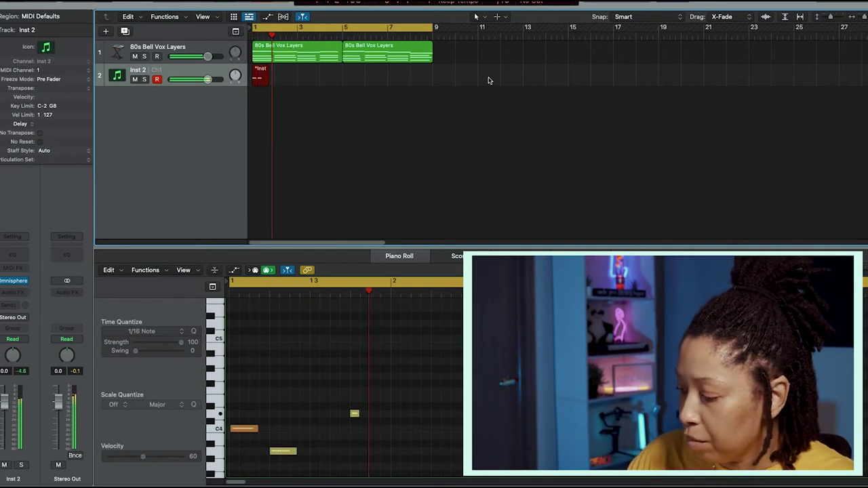
{"action": "key", "text": "space"}
{"action": "key", "text": "super+z"}
- Record a four-bar melody on Inst 2, quantize all its notes to 1/16 Note, and play it from the start
{"action": "key", "text": "r"}
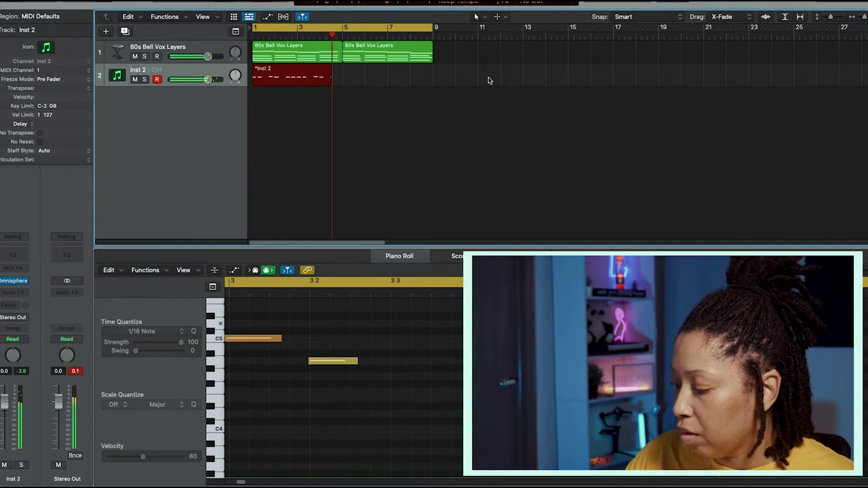
{"action": "key", "text": "space"}
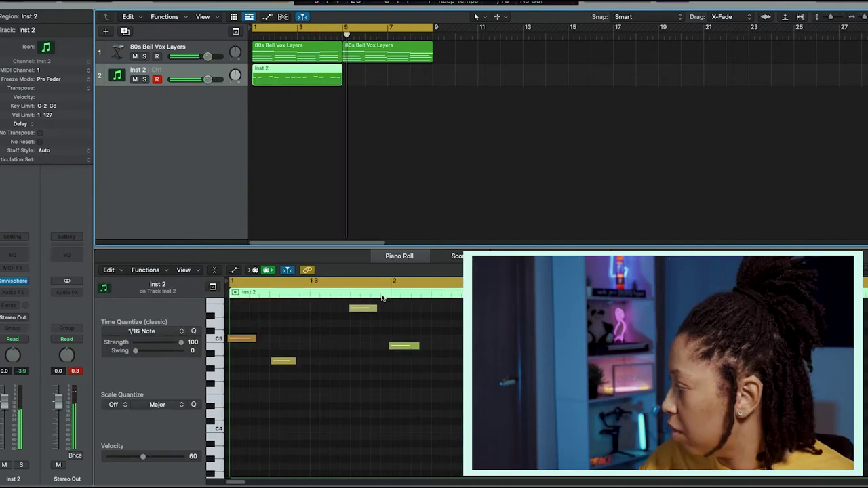
{"action": "key", "text": "super+a"}
{"action": "key", "text": "q"}
{"action": "key", "text": "Return"}
{"action": "key", "text": "space"}
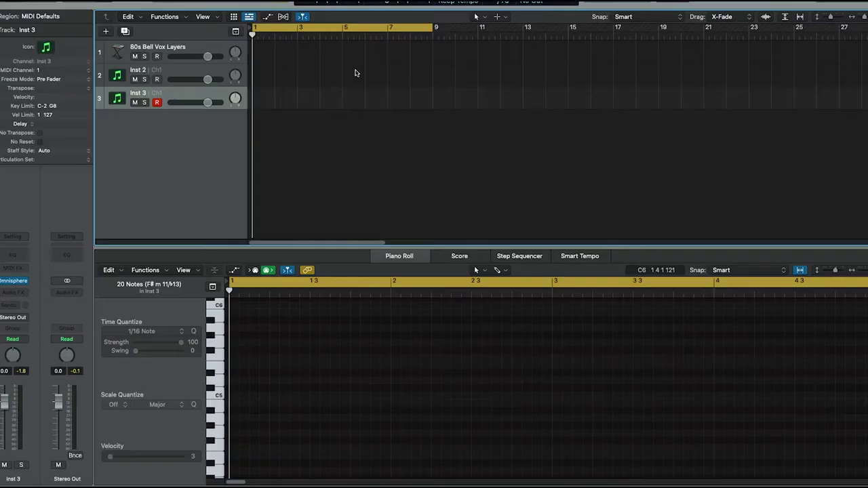
- Record a four-bar layered part on the Inst 3 track starting at bar 1
{"action": "key", "text": "space"}
{"action": "key", "text": "r"}
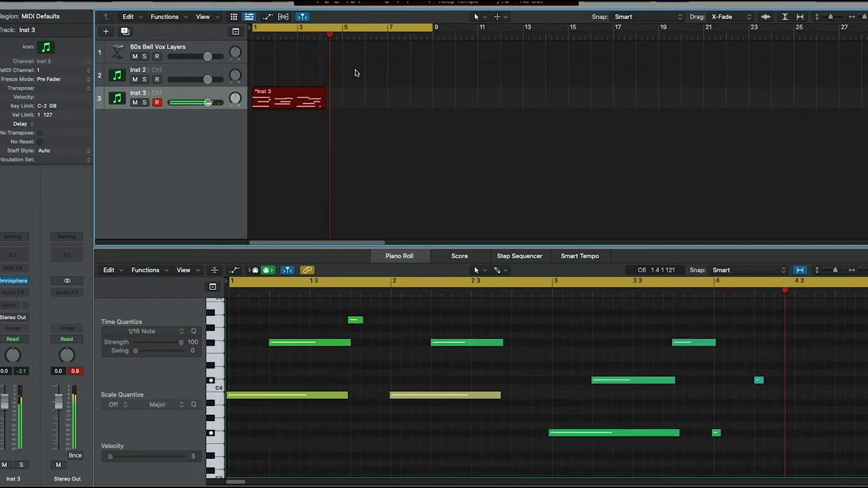
{"action": "key", "text": "space"}
- Move the short note near the end of bar 1 in the Inst 3 region to B4 while auditioning the part
{"action": "left_click", "coordinate": [358, 411]}
{"action": "left_click_drag", "start_coordinate": [358, 411], "coordinate": [361, 400]}
{"action": "key", "text": "space"}
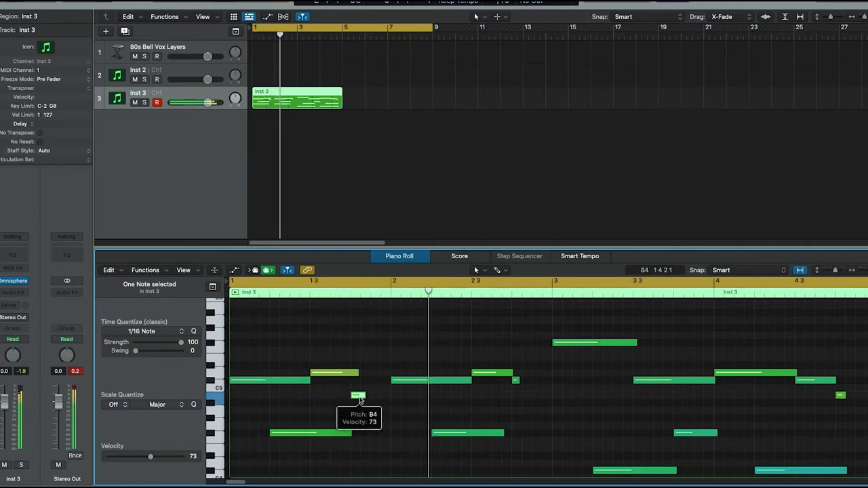
{"action": "left_click_drag", "start_coordinate": [360, 400], "coordinate": [360, 401]}
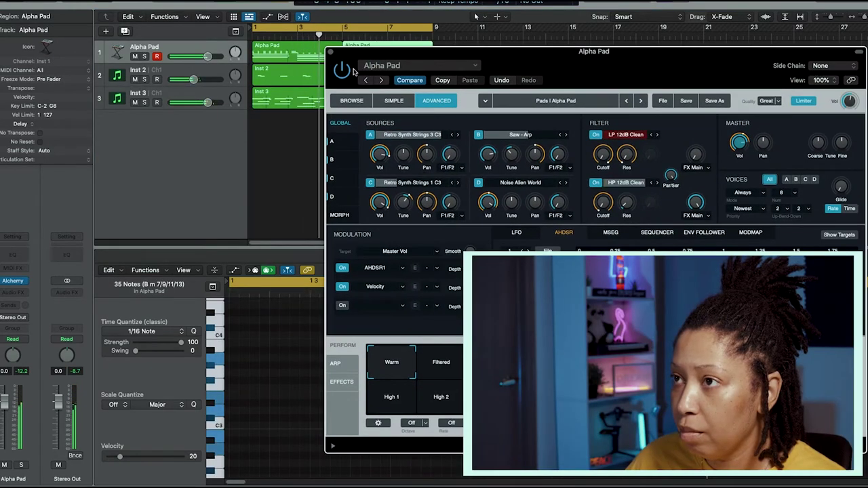
- Close the Alpha Pad instrument window and delete both Alpha Pad regions from track 1
{"action": "left_click", "coordinate": [332, 53]}
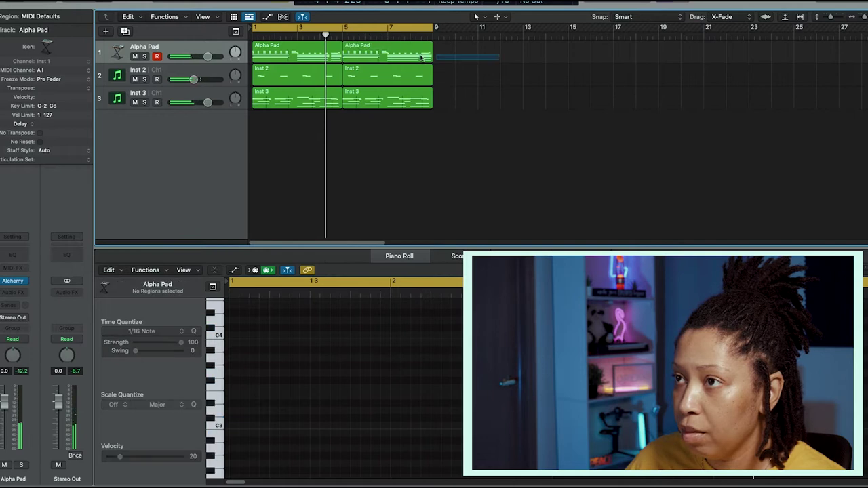
{"action": "left_click", "coordinate": [312, 53]}
{"action": "key", "text": "Delete"}
{"action": "left_click_drag", "start_coordinate": [446, 141], "coordinate": [275, 66]}
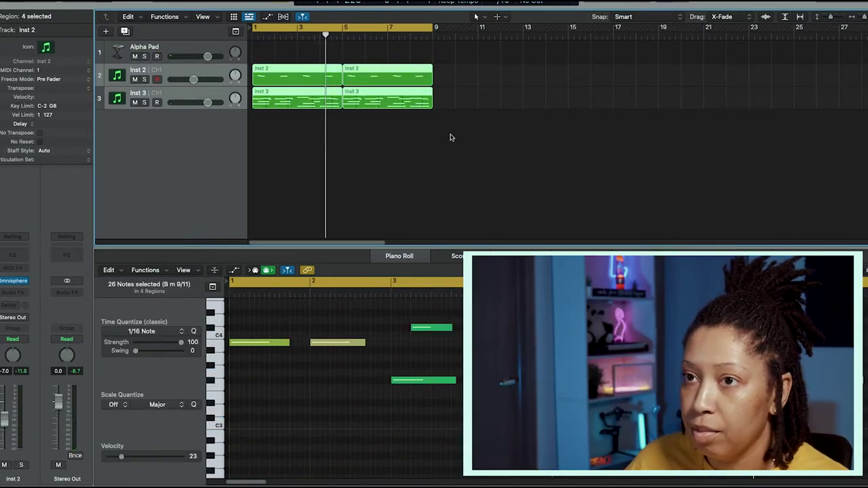
{"action": "left_click", "coordinate": [504, 142]}
- Replace the Alchemy instrument on the Alpha Pad track with Arturia's Pigments
{"action": "left_click", "coordinate": [169, 46]}
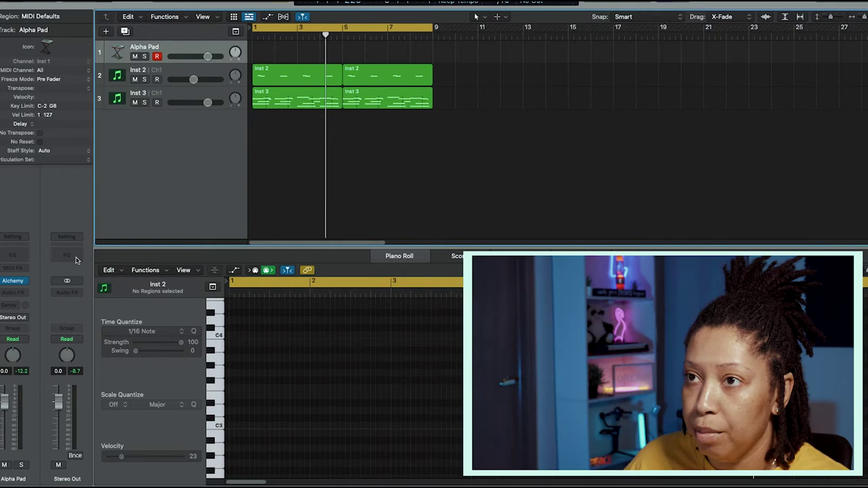
{"action": "left_click", "coordinate": [21, 283]}
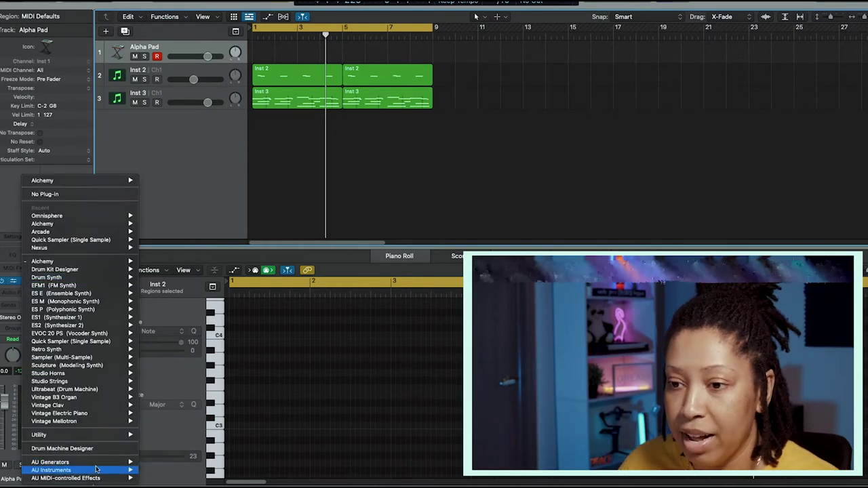
{"action": "mouse_move", "coordinate": [95, 472]}
{"action": "mouse_move", "coordinate": [186, 447]}
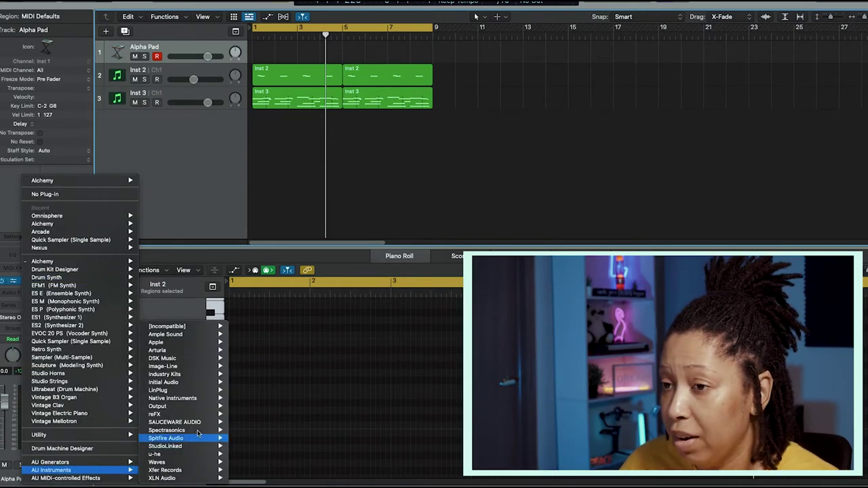
{"action": "mouse_move", "coordinate": [188, 347]}
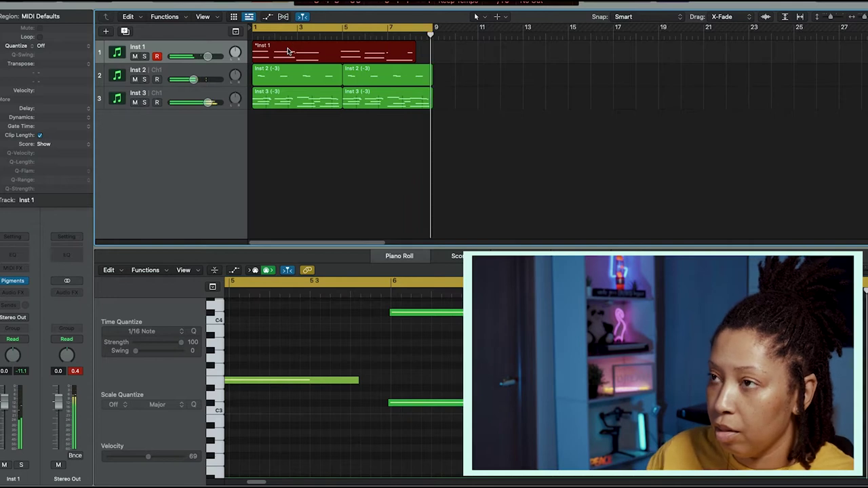
- Finish the Inst 1 recording over bars 1 through 8 and play it back from the start
{"action": "key", "text": "space"}
{"action": "key", "text": "Return"}
{"action": "key", "text": "space"}
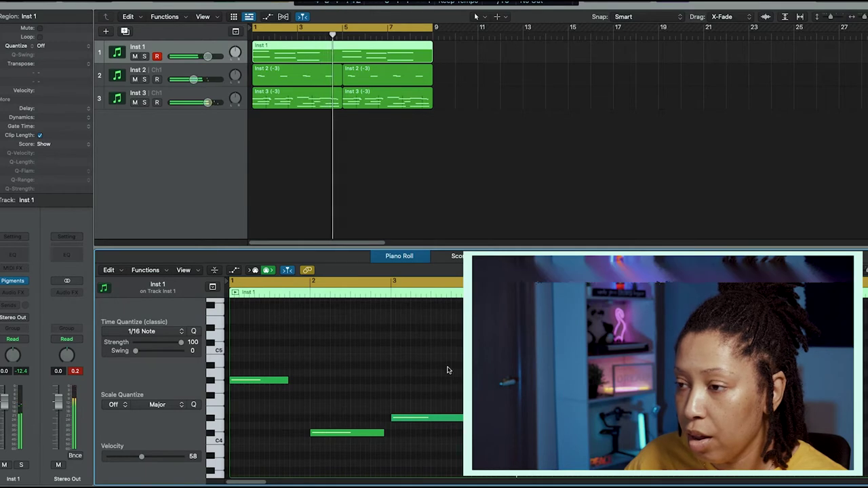
{"action": "scroll", "coordinate": [432, 378], "scroll_direction": "down", "scroll_amount": 5}
{"action": "key", "text": "space"}
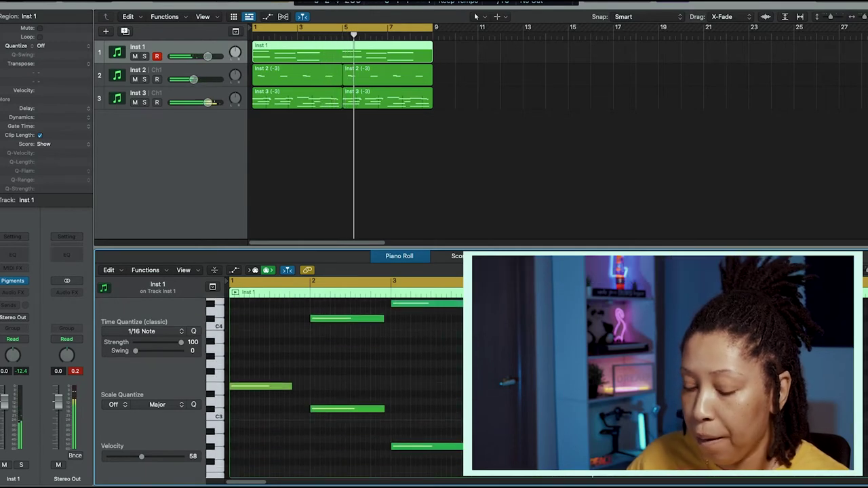
- Try all the Inst 1 notes one octave lower and audition them from bar 1
{"action": "key", "text": "super+a"}
{"action": "key", "text": "Return"}
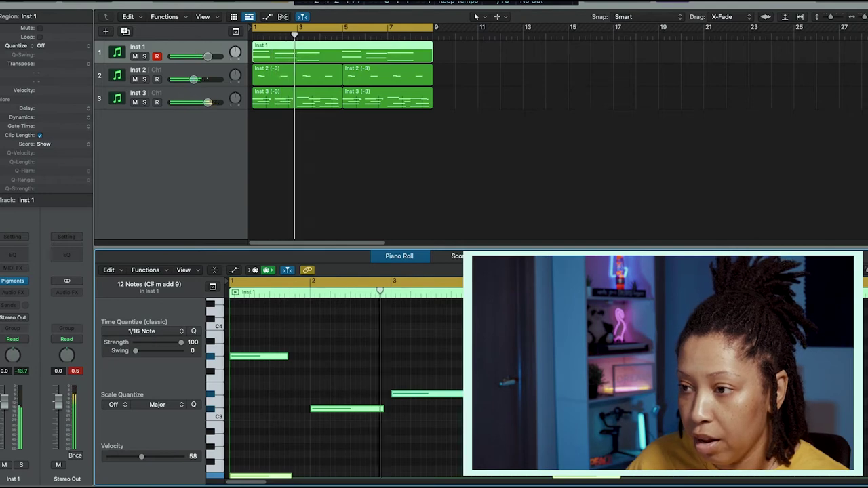
{"action": "key", "text": "Return"}
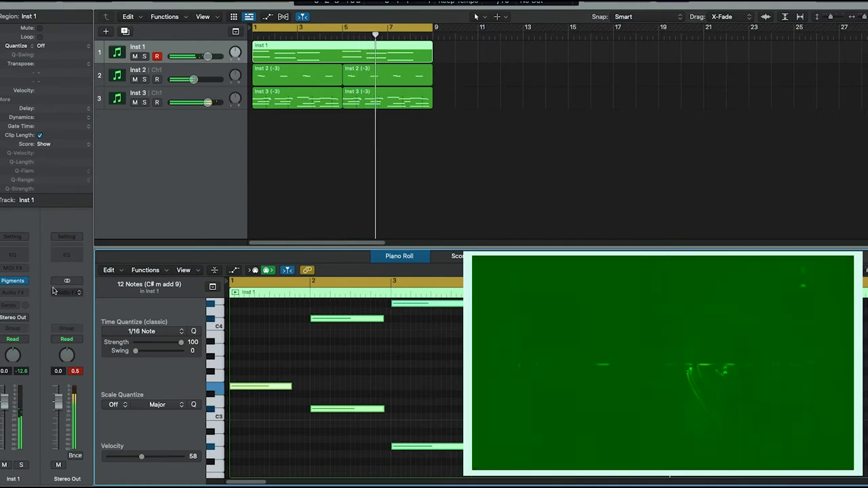
{"action": "left_click", "coordinate": [305, 133]}
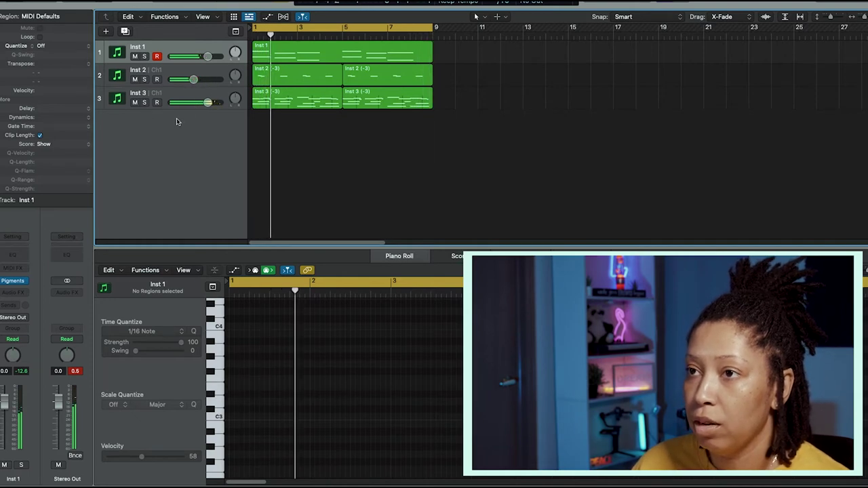
- Add another instrument track with Pigments and load its Emotional Piano preset
{"action": "double_click", "coordinate": [143, 120]}
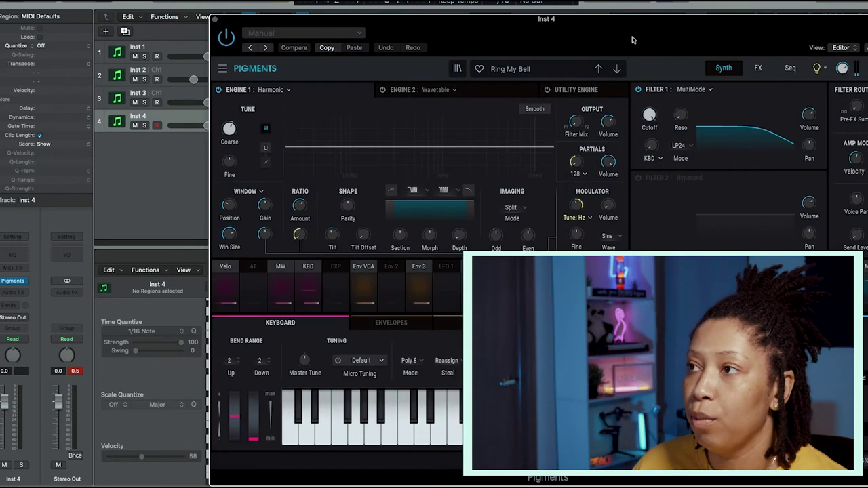
{"action": "left_click", "coordinate": [539, 69]}
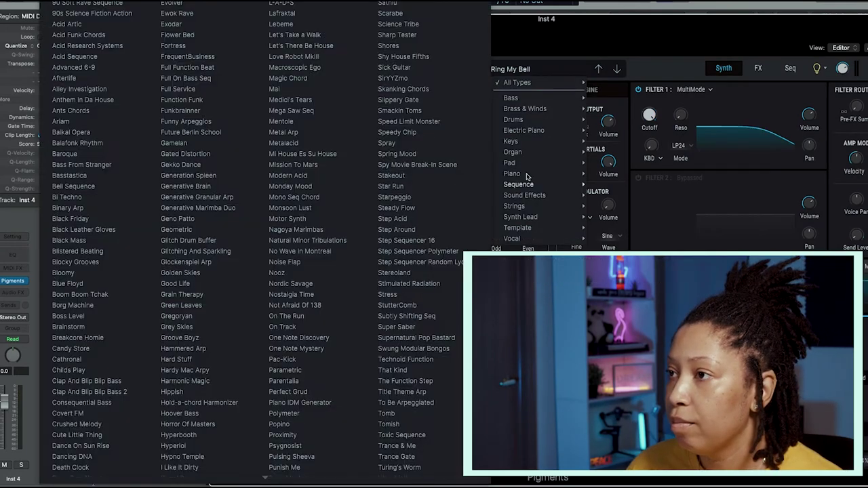
{"action": "mouse_move", "coordinate": [514, 174]}
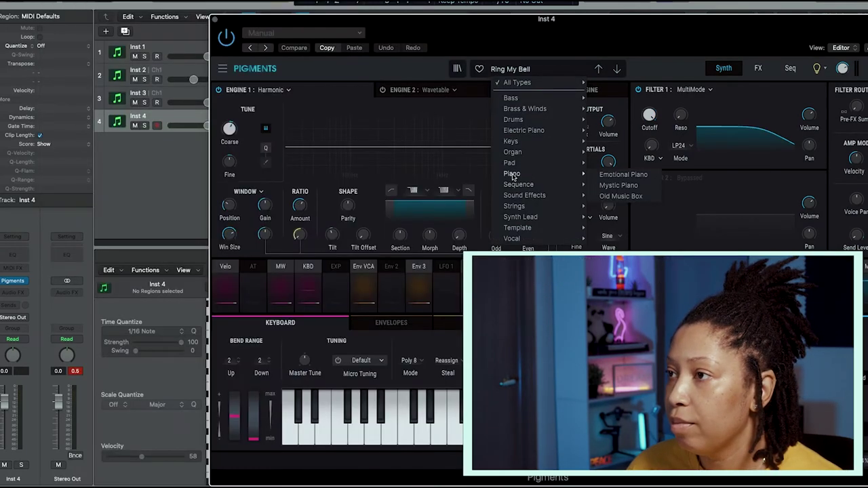
{"action": "left_click", "coordinate": [619, 178]}
{"action": "key", "text": "super+w"}
- Record the Inst 4 melody over bars 1 through 8 and quantize all its notes to 1/16 Note
{"action": "key", "text": "r"}
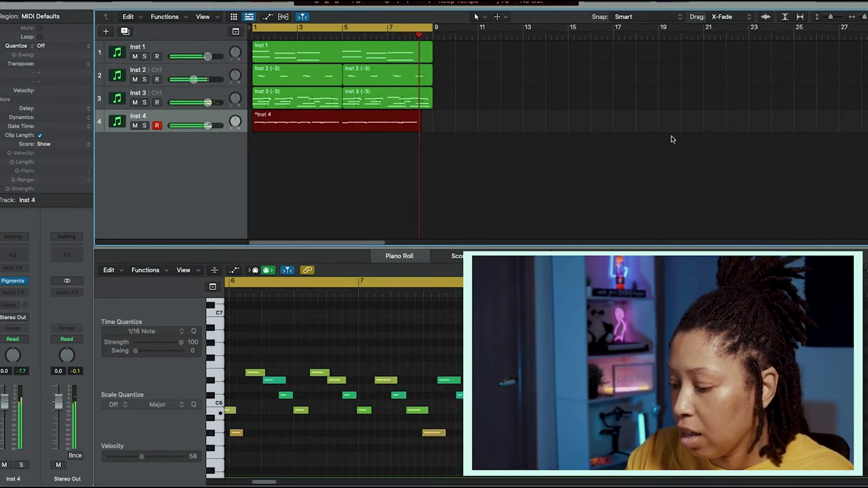
{"action": "key", "text": "space"}
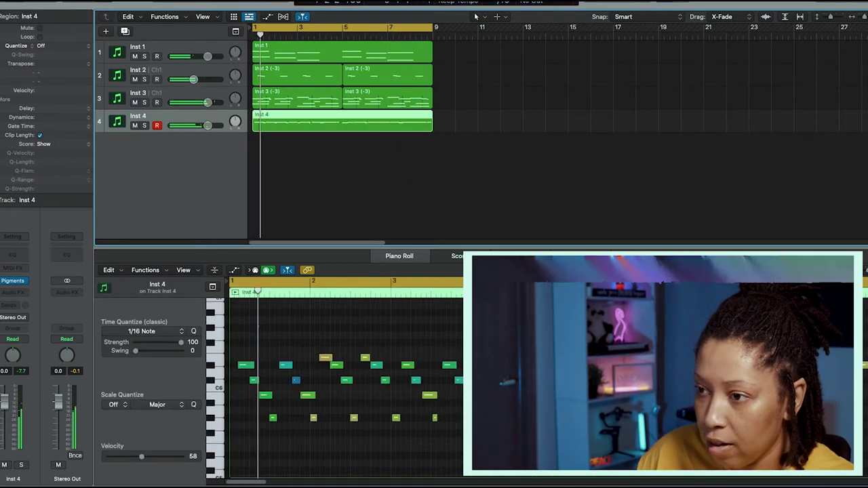
{"action": "key", "text": "super+a"}
{"action": "key", "text": "space"}
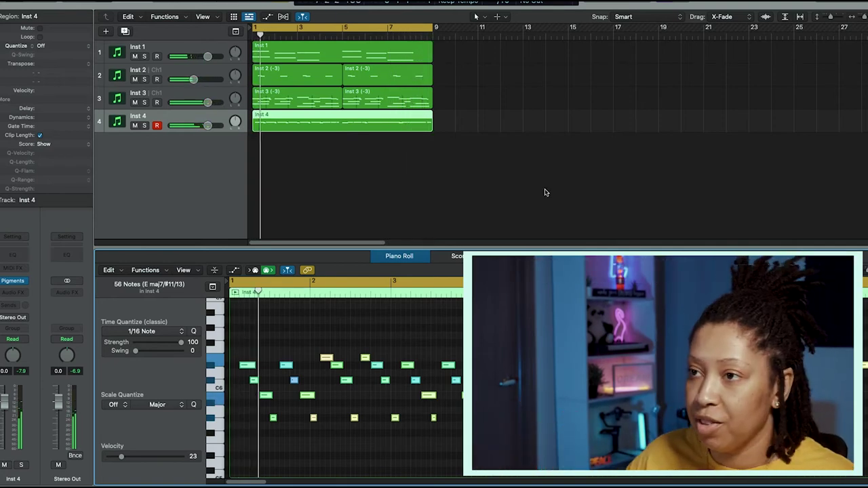
{"action": "left_click", "coordinate": [553, 213]}
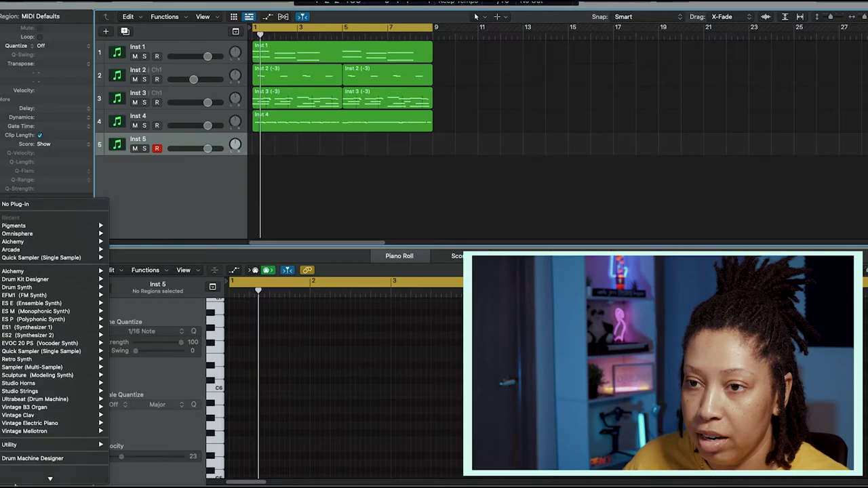
- Load Arcade on the Inst 5 track and record a sustained part over bars 1 through 8
{"action": "mouse_move", "coordinate": [27, 243]}
{"action": "left_click", "coordinate": [127, 242]}
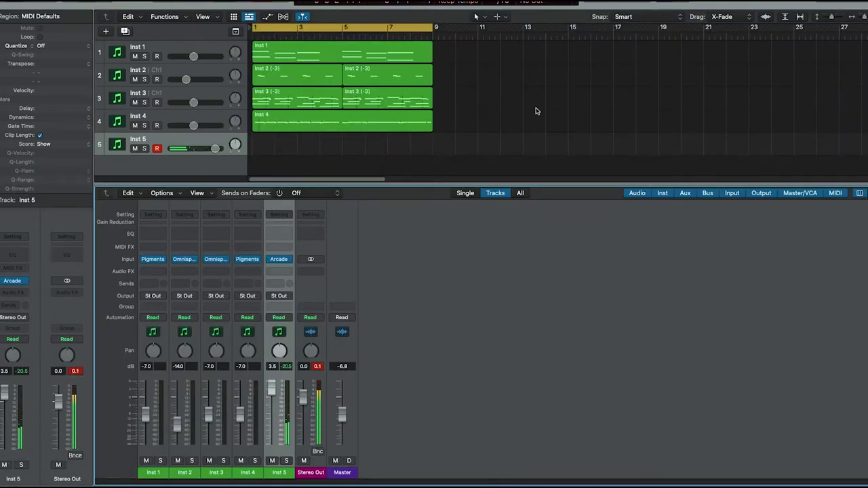
{"action": "key", "text": "space"}
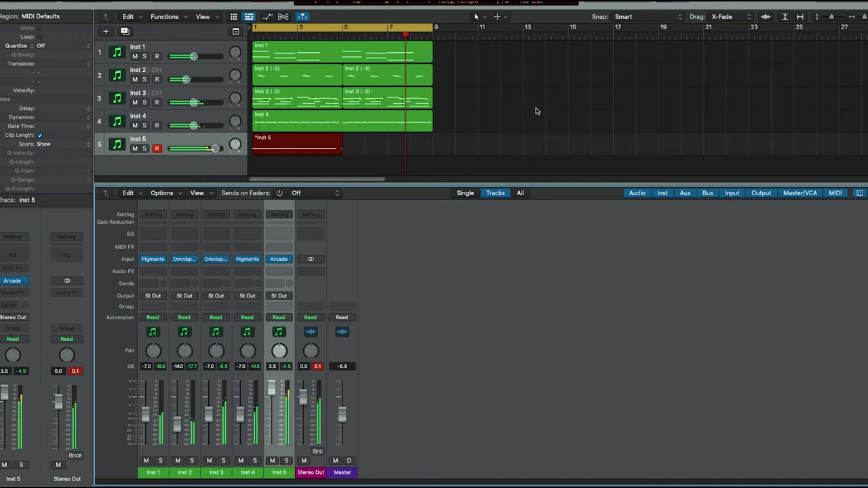
{"action": "key", "text": "space"}
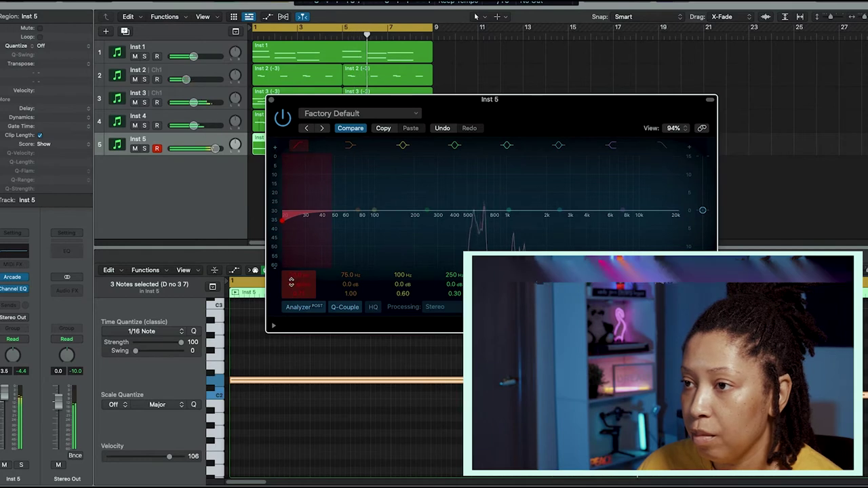
- Shape Inst 5 with a Channel EQ, using a low cut at 398 Hz and 48 dB/Oct plus a high cut
{"action": "left_click_drag", "start_coordinate": [291, 280], "coordinate": [291, 259]}
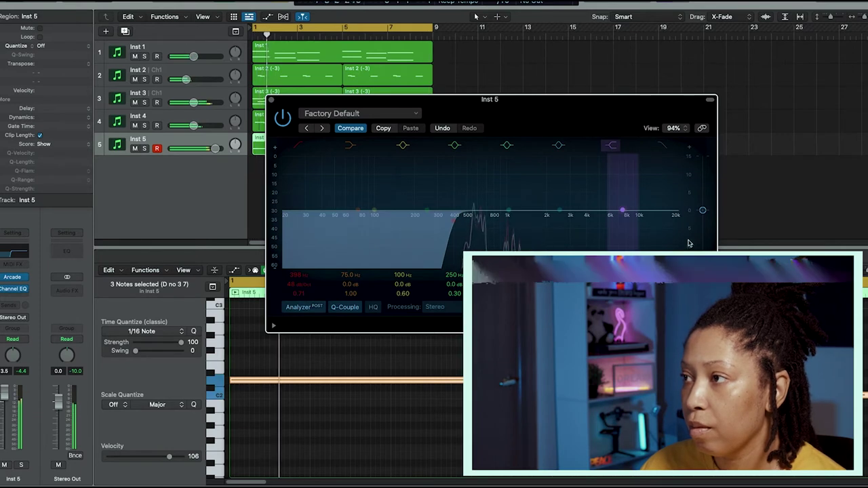
{"action": "left_click", "coordinate": [353, 380]}
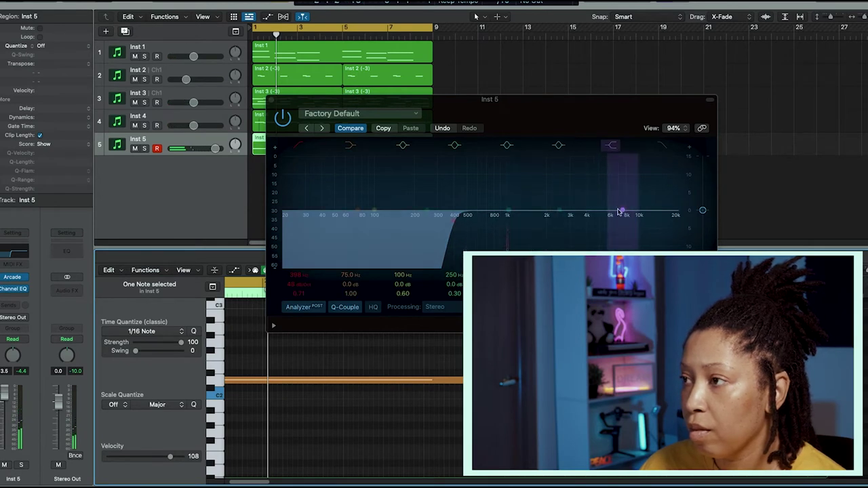
{"action": "left_click_drag", "start_coordinate": [678, 213], "coordinate": [568, 219]}
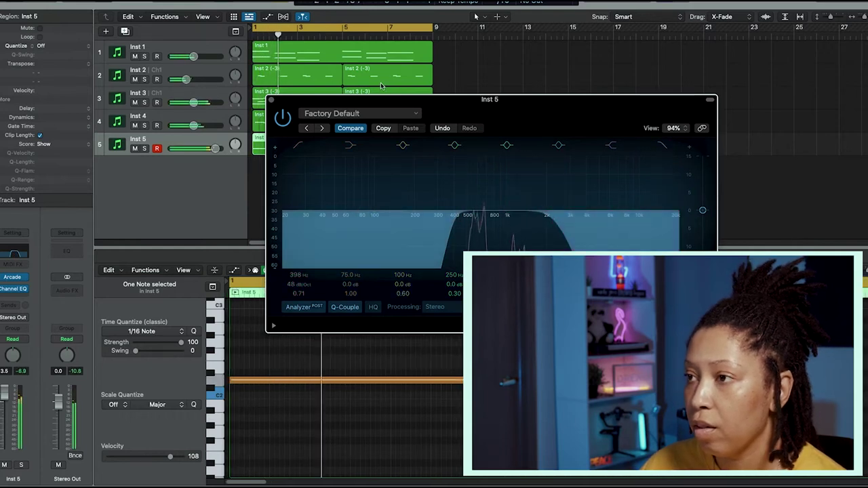
{"action": "left_click", "coordinate": [272, 101]}
{"action": "left_click", "coordinate": [529, 140]}
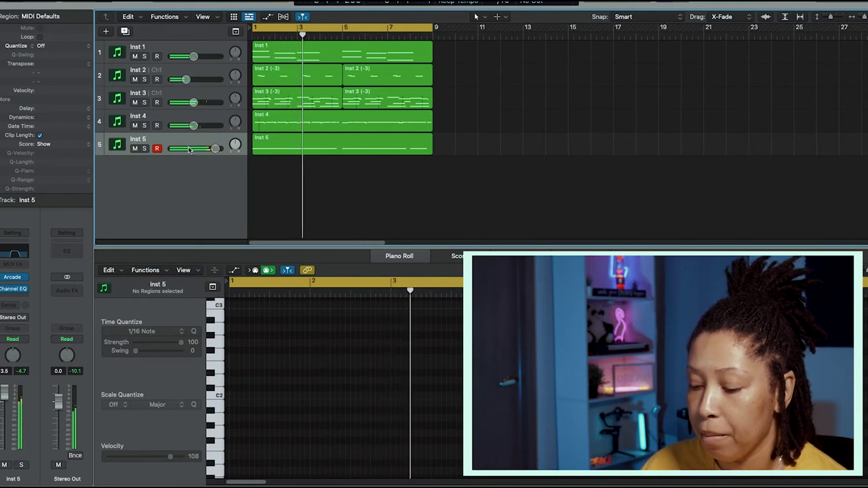
- Move the Inst 5 region to start at bar 9 and play the loop from bar 1
{"action": "left_click_drag", "start_coordinate": [389, 146], "coordinate": [572, 146]}
{"action": "key", "text": "Return"}
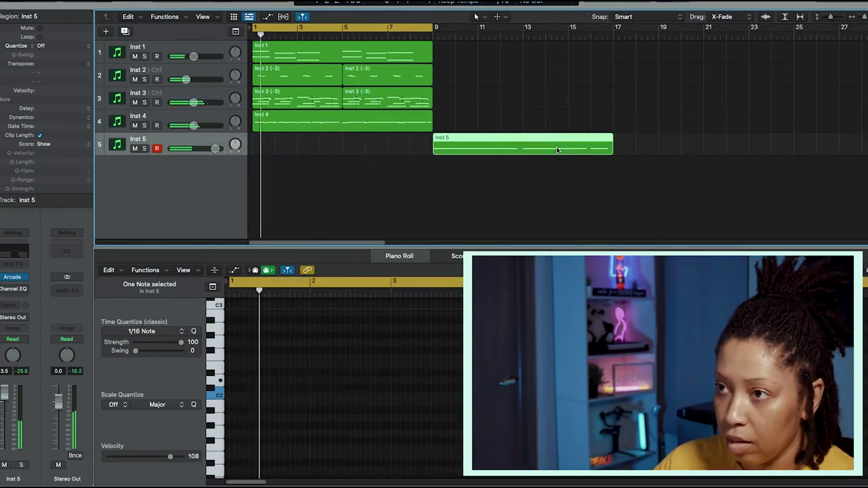
{"action": "mouse_move", "coordinate": [17, 280]}
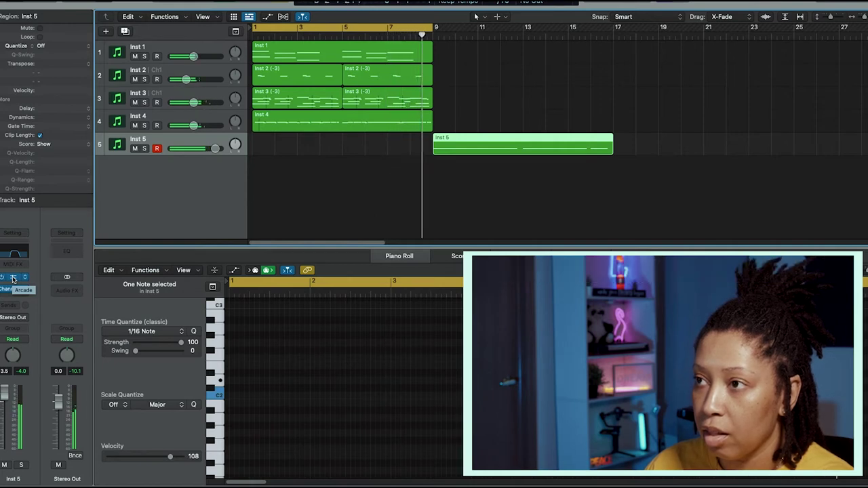
{"action": "key", "text": "r"}
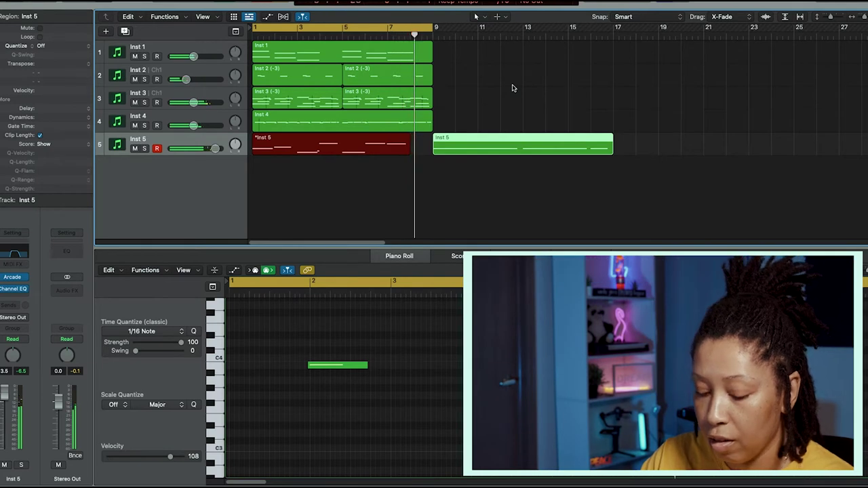
{"action": "key", "text": "space"}
{"action": "key", "text": "Delete"}
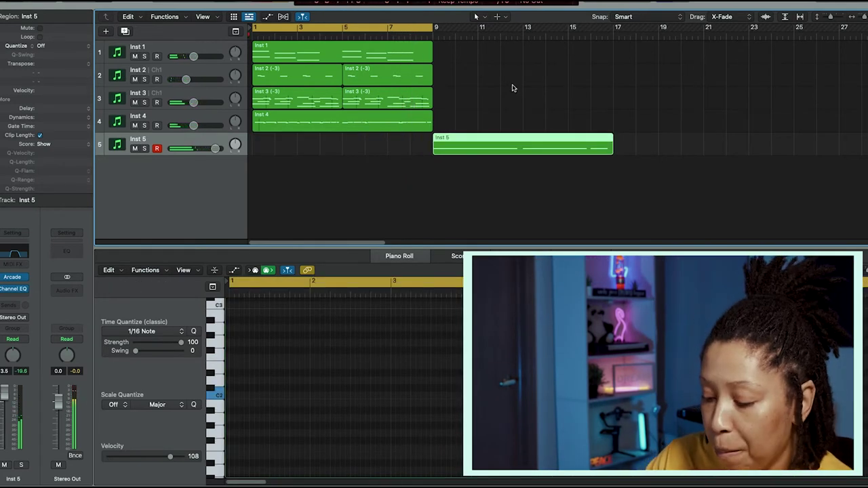
- Record a new Inst 5 part over bars 1 through 8 and remove the old region at bar 9
{"action": "key", "text": "r"}
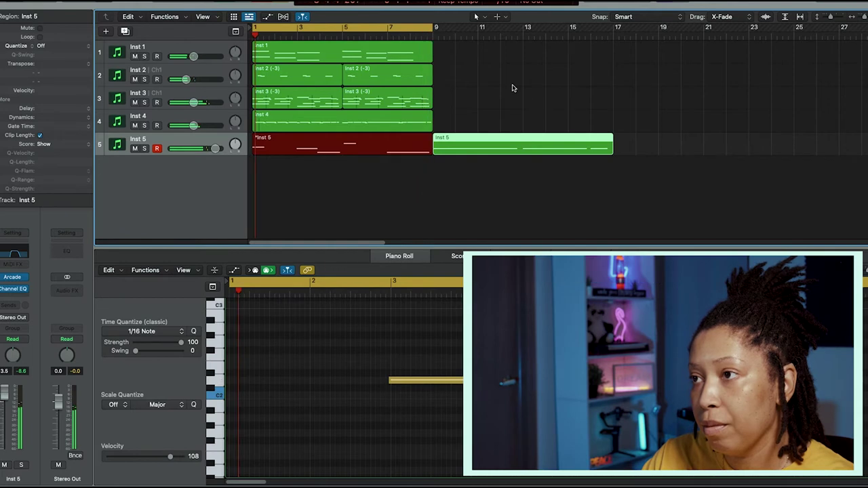
{"action": "key", "text": "space"}
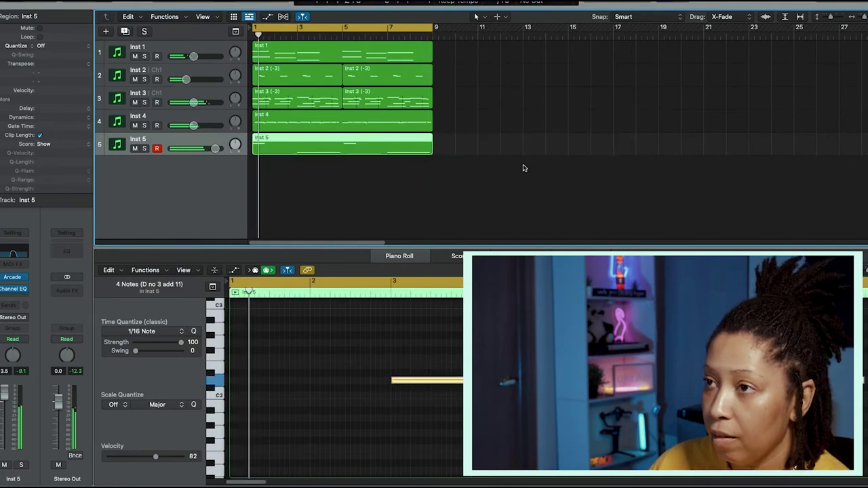
{"action": "left_click", "coordinate": [525, 167]}
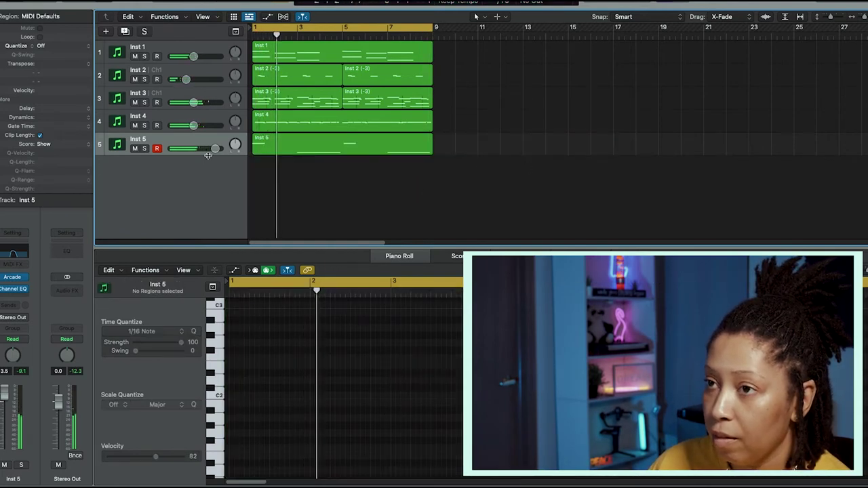
- Select all regions on Inst 1 through Inst 5 and bounce them in place to one audio track
{"action": "left_click", "coordinate": [380, 122]}
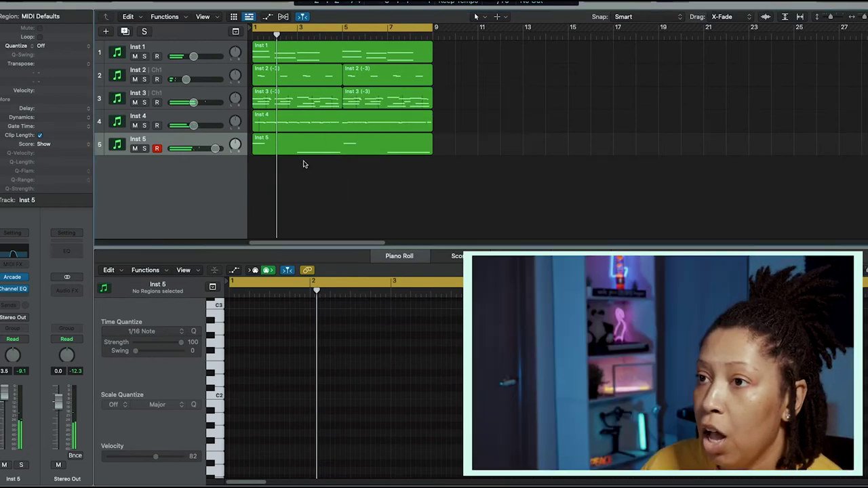
{"action": "left_click", "coordinate": [203, 141]}
{"action": "left_click_drag", "start_coordinate": [479, 192], "coordinate": [257, 43]}
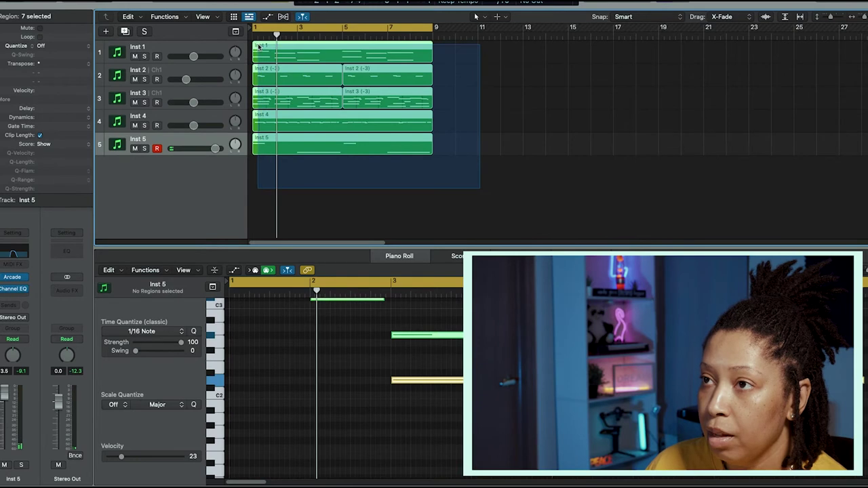
{"action": "right_click", "coordinate": [287, 48]}
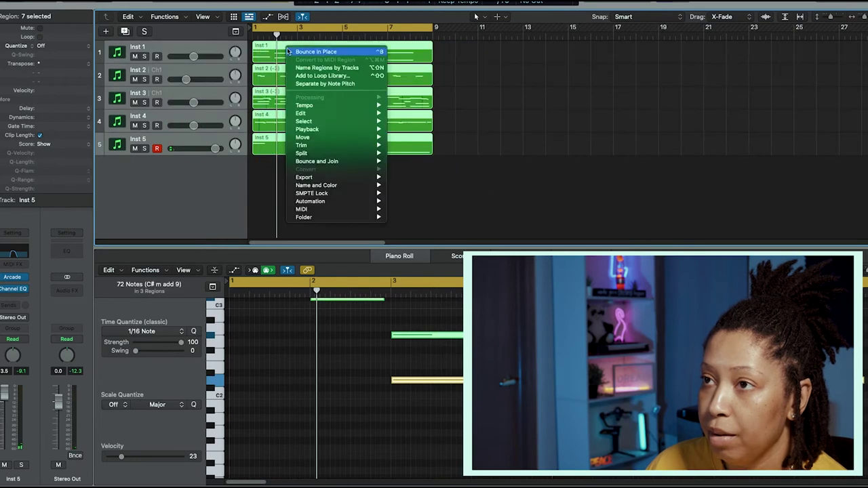
{"action": "left_click", "coordinate": [339, 52]}
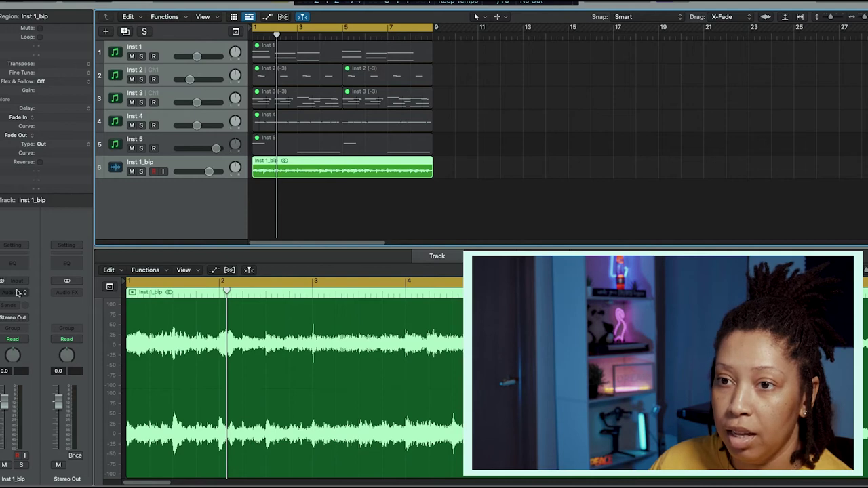
- Try the Cableguys HalfTime effect on the bounced audio track during playback
{"action": "left_click", "coordinate": [19, 292]}
{"action": "mouse_move", "coordinate": [40, 478]}
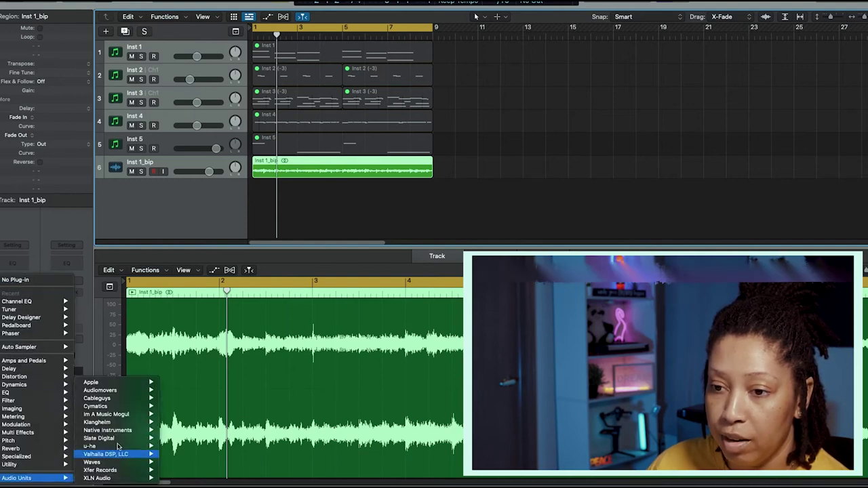
{"action": "mouse_move", "coordinate": [120, 400]}
{"action": "mouse_move", "coordinate": [181, 399]}
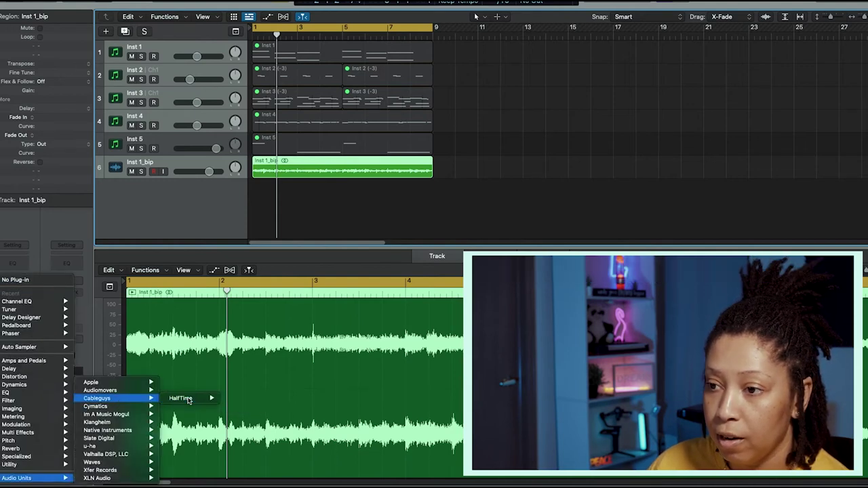
{"action": "left_click", "coordinate": [236, 399]}
{"action": "key", "text": "space"}
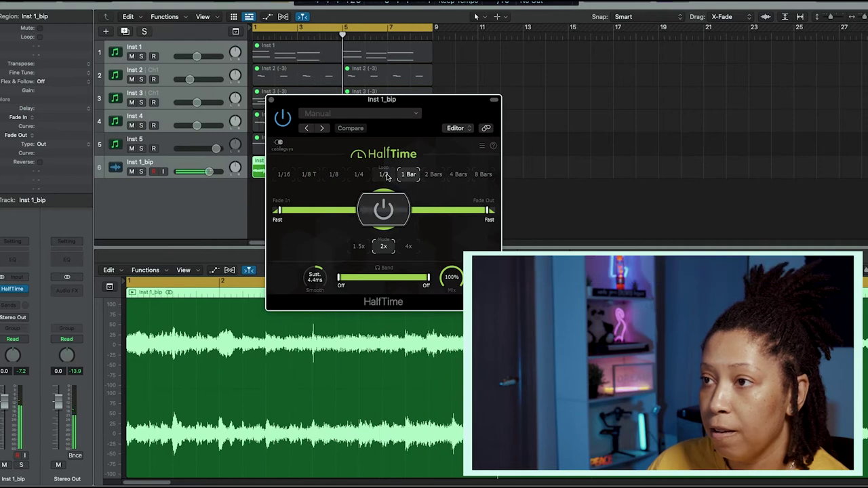
{"action": "key", "text": "super+w"}
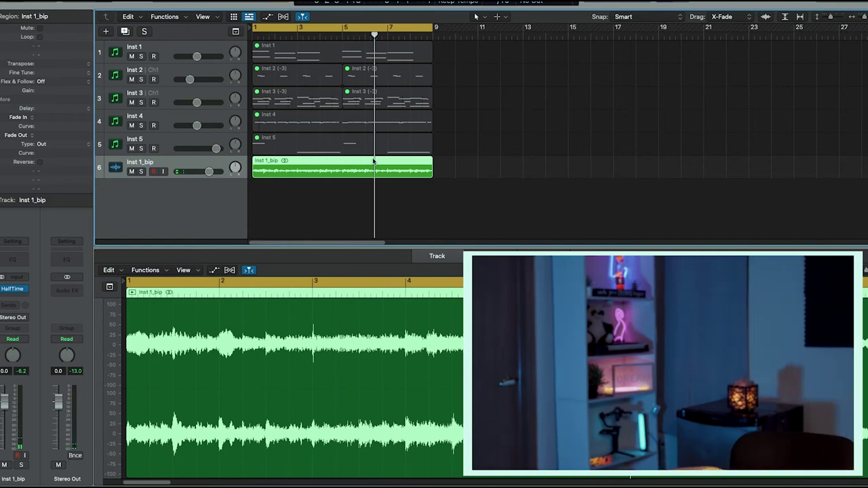
- Delete the bounced audio region and its track, and unmute all the original MIDI regions
{"action": "key", "text": "Delete"}
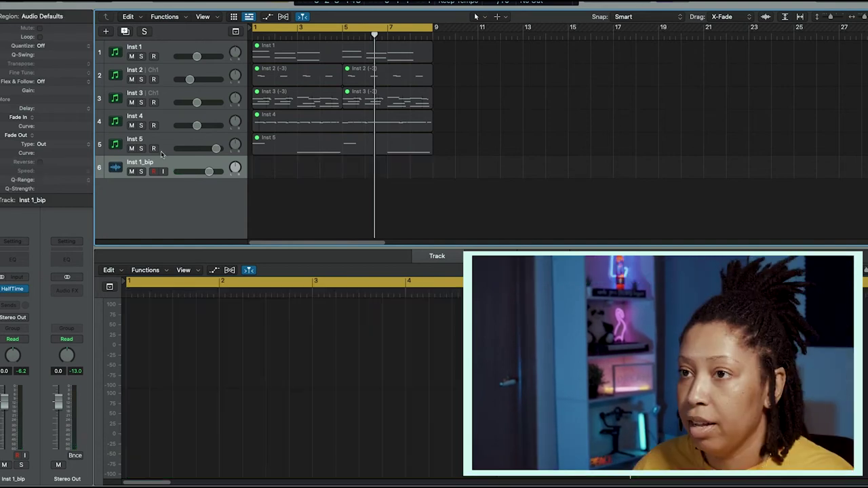
{"action": "key", "text": "super+Delete"}
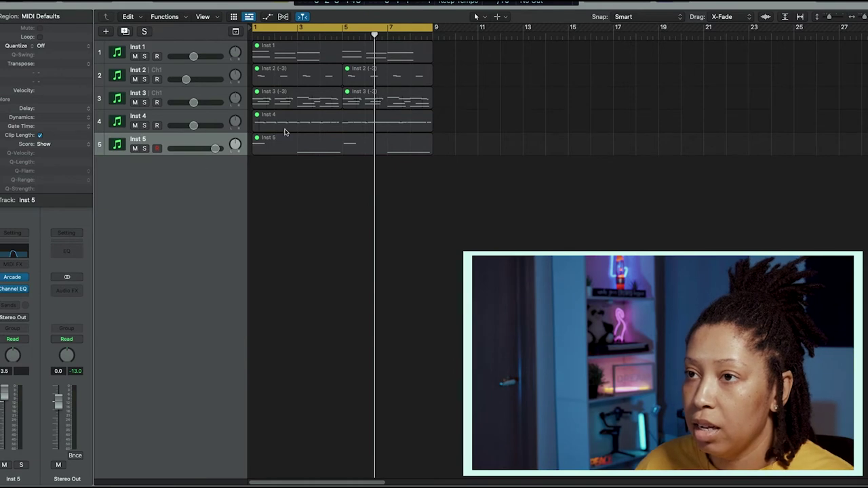
{"action": "left_click", "coordinate": [372, 151]}
{"action": "left_click_drag", "start_coordinate": [436, 178], "coordinate": [301, 30]}
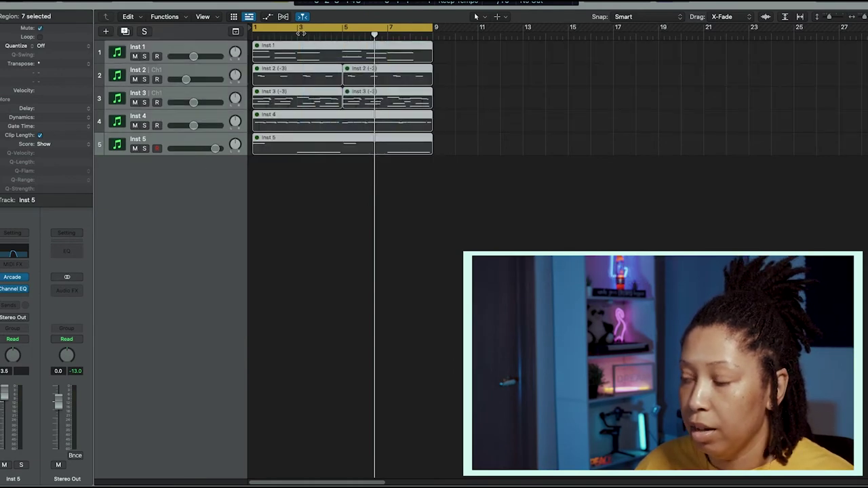
{"action": "left_click", "coordinate": [703, 161]}
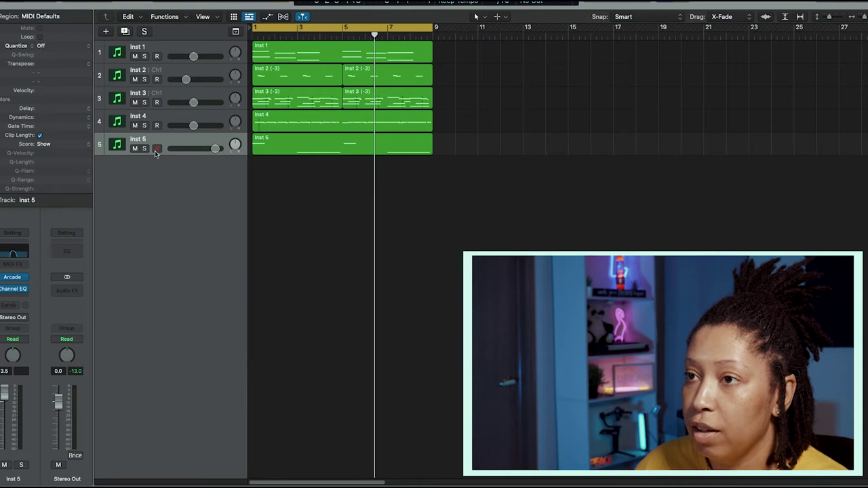
- Mute the Inst 2 through Inst 5 tracks to isolate Inst 1
{"action": "left_click", "coordinate": [134, 149]}
{"action": "left_click", "coordinate": [134, 126]}
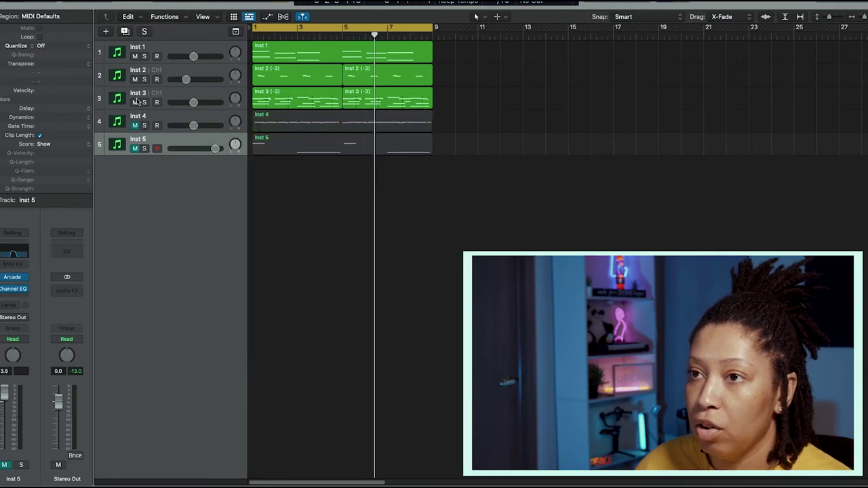
{"action": "left_click", "coordinate": [138, 97]}
{"action": "left_click", "coordinate": [134, 80]}
{"action": "left_click", "coordinate": [143, 56]}
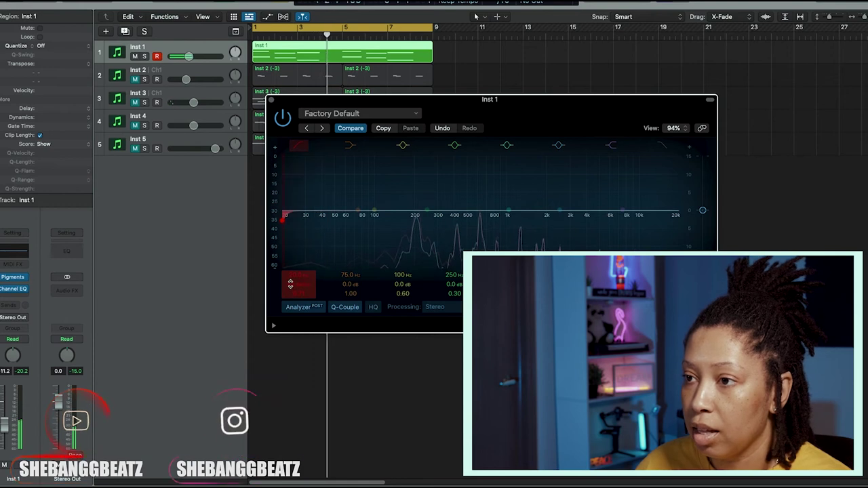
- Filter Inst 1 with a low cut at 252 Hz and a high cut, and low-cut Inst 2 just under 500 Hz
{"action": "left_click_drag", "start_coordinate": [283, 218], "coordinate": [410, 219]}
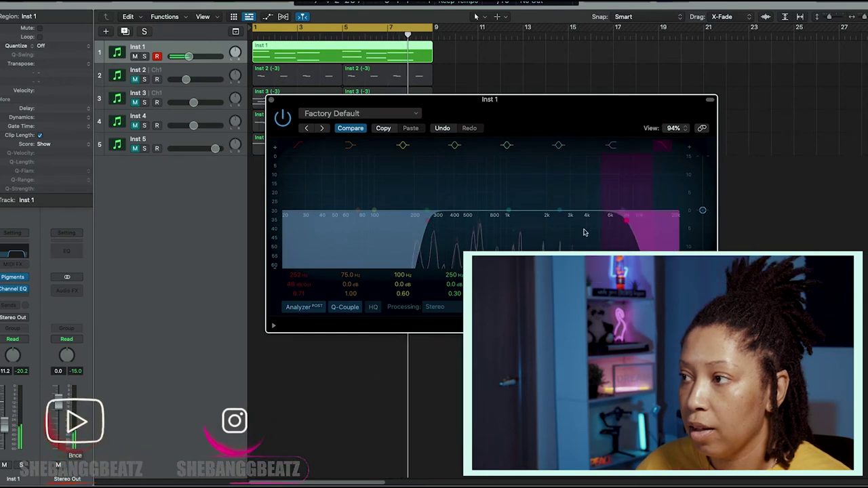
{"action": "key", "text": "super+w"}
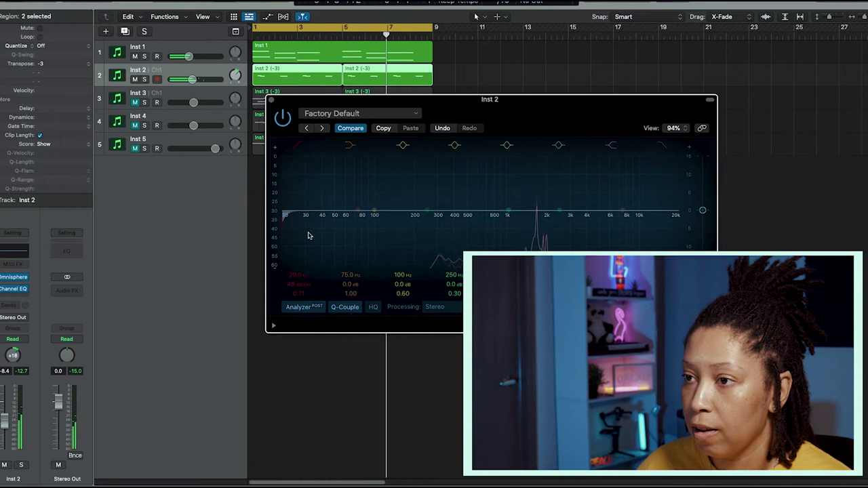
{"action": "mouse_move", "coordinate": [299, 271]}
{"action": "left_mouse_down"}
{"action": "mouse_move", "coordinate": [400, 221]}
{"action": "mouse_move", "coordinate": [468, 219]}
{"action": "left_mouse_up"}
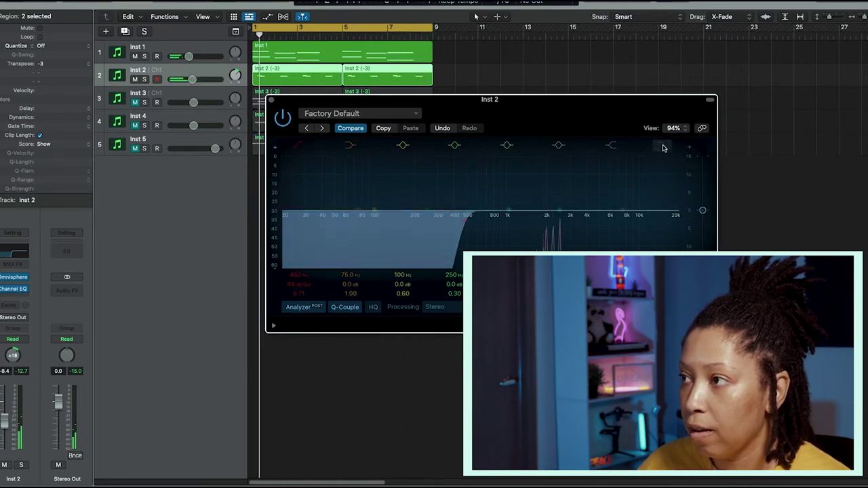
- Program rim hits on steps 9 and 29 of the Rim (Free Smoke) pattern and copy it to LEX Rim(1), moved directly underneath
{"action": "left_click", "coordinate": [416, 306]}
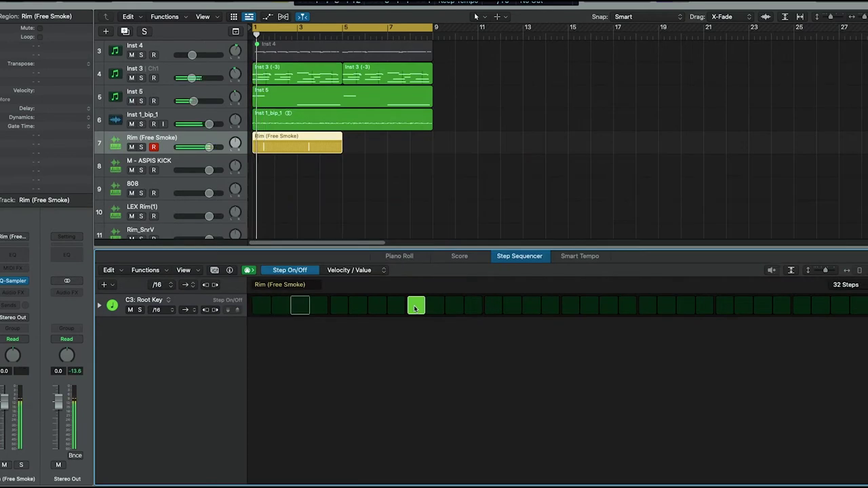
{"action": "left_click", "coordinate": [763, 306]}
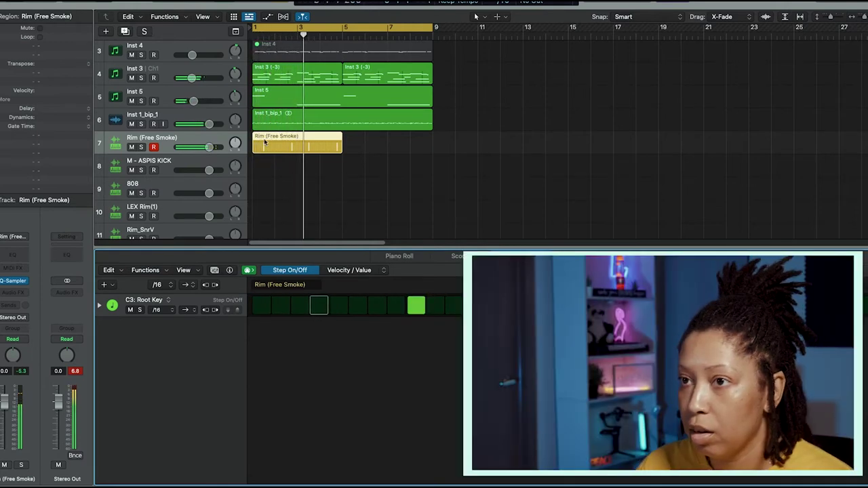
{"action": "left_click_drag", "start_coordinate": [184, 208], "coordinate": [184, 157]}
{"action": "left_click_drag", "start_coordinate": [287, 145], "coordinate": [287, 175]}
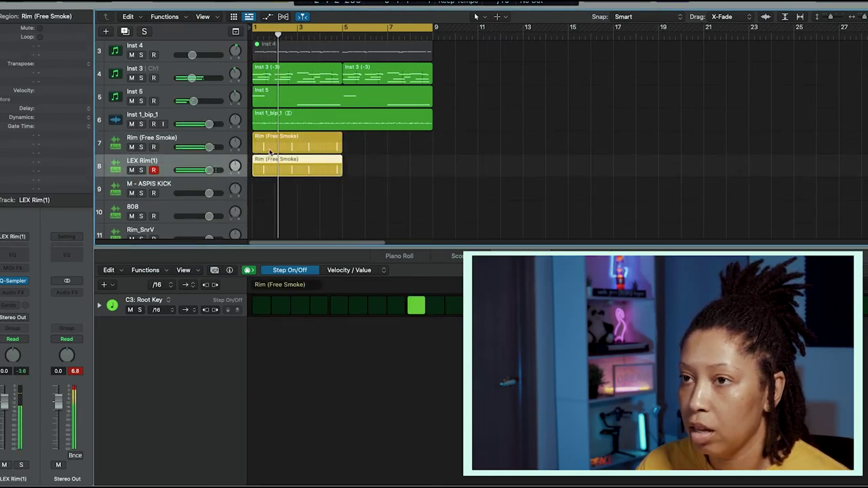
- Compare the two rim layers by soloing, then muting and unmuting, the Rim (Free Smoke) track during playback
{"action": "left_click", "coordinate": [141, 147]}
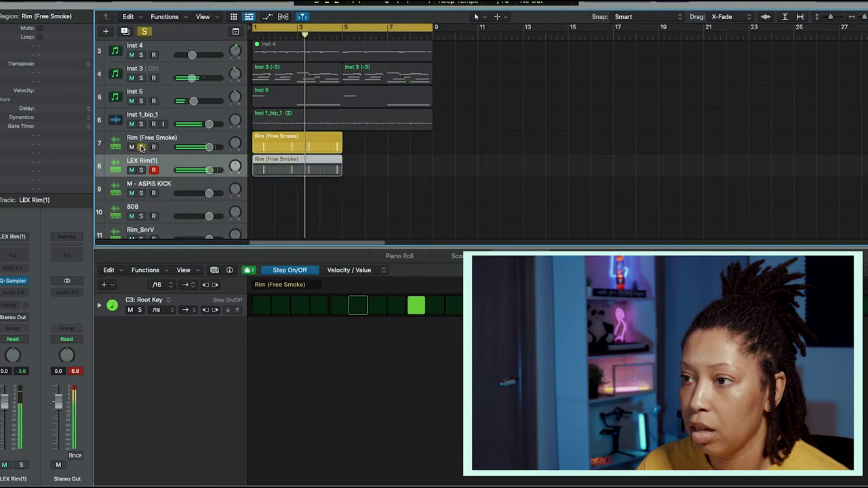
{"action": "left_click", "coordinate": [141, 147]}
{"action": "left_click", "coordinate": [132, 148]}
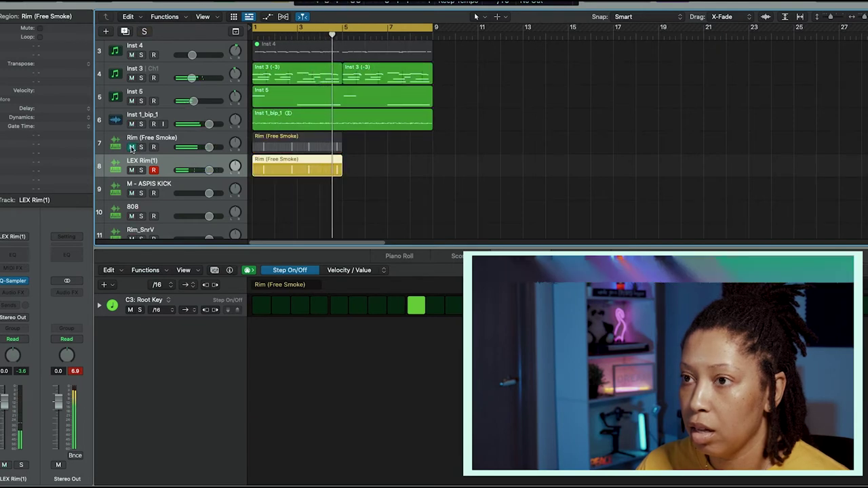
{"action": "left_click", "coordinate": [132, 147]}
- Copy the rim pattern to Rim_SnrV, placed below LEX Rim(1), and audition it with Rim (Free Smoke) muted and in solo
{"action": "left_click_drag", "start_coordinate": [163, 230], "coordinate": [178, 180]}
{"action": "left_click_drag", "start_coordinate": [288, 160], "coordinate": [288, 183]}
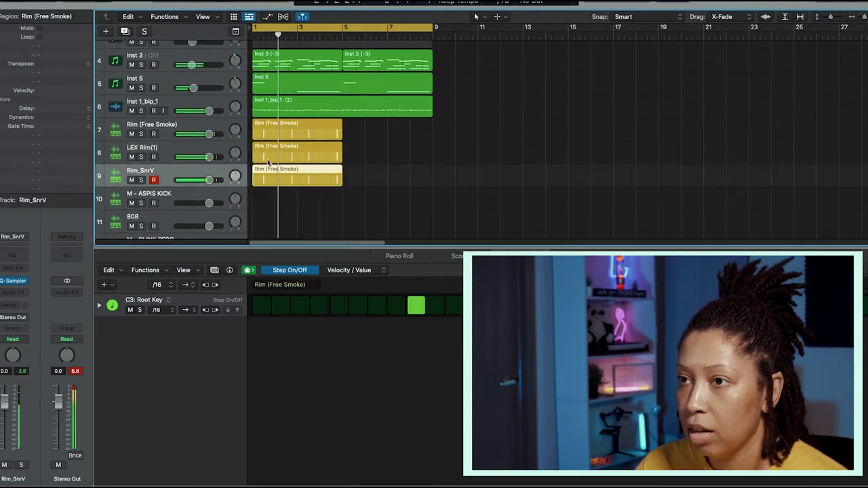
{"action": "left_click", "coordinate": [132, 133]}
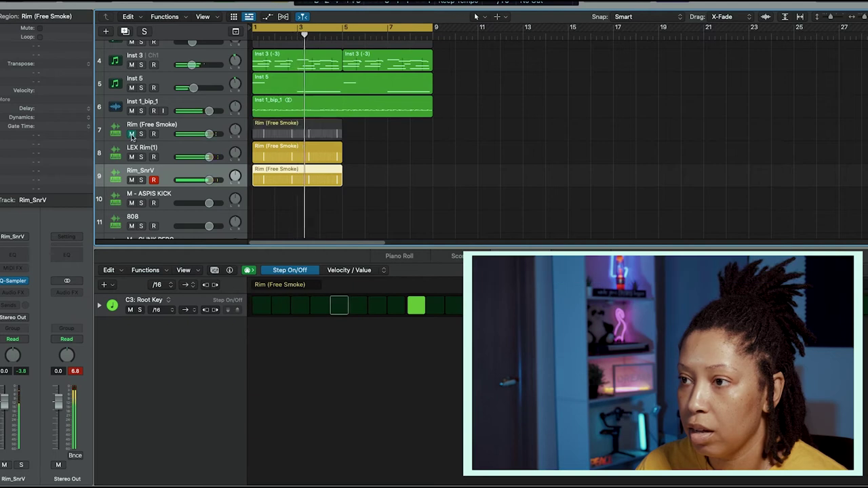
{"action": "left_click", "coordinate": [141, 180]}
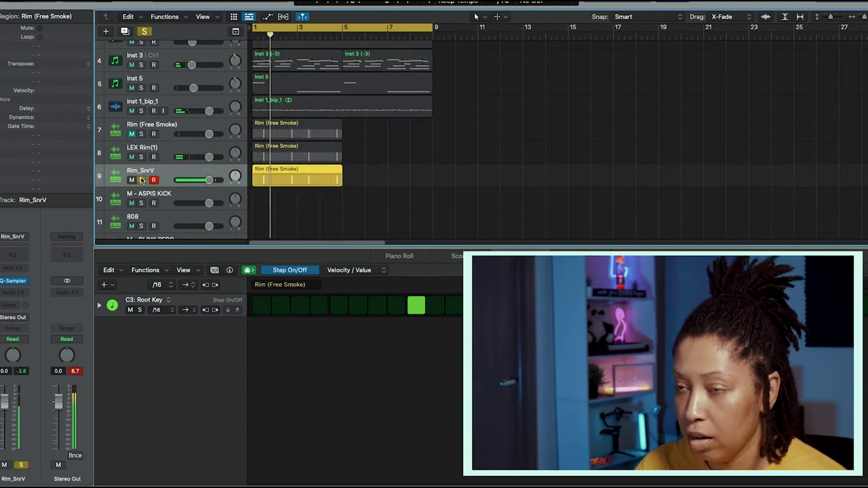
{"action": "scroll", "coordinate": [156, 188], "scroll_direction": "down", "scroll_amount": 2}
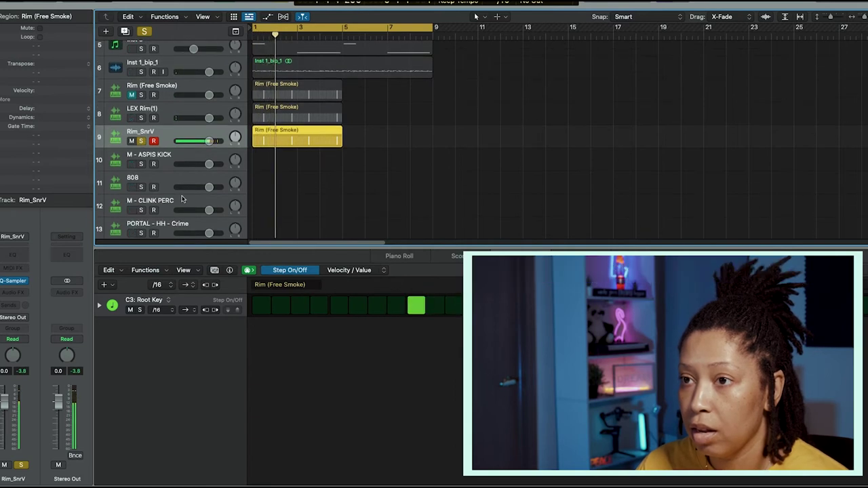
{"action": "left_click", "coordinate": [141, 140]}
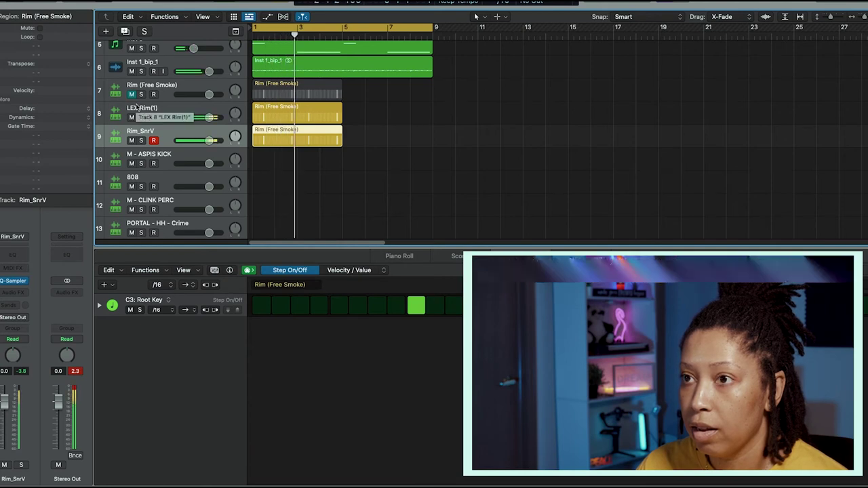
{"action": "left_click", "coordinate": [149, 300]}
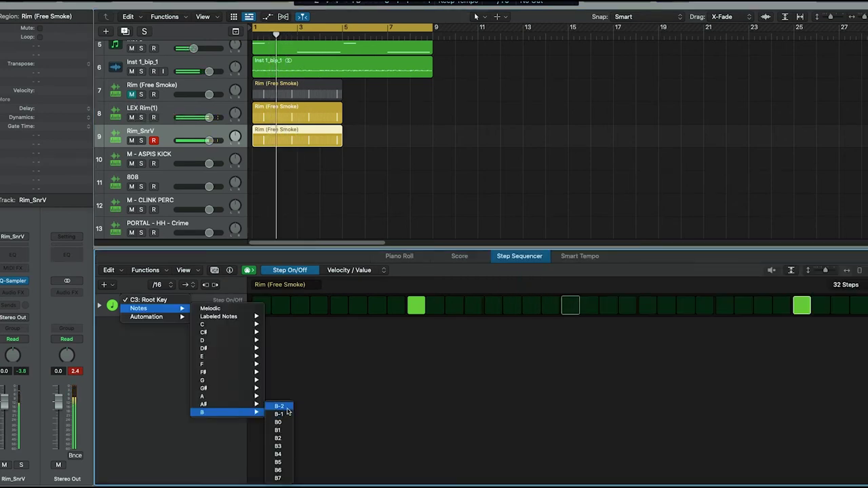
{"action": "left_click", "coordinate": [280, 406]}
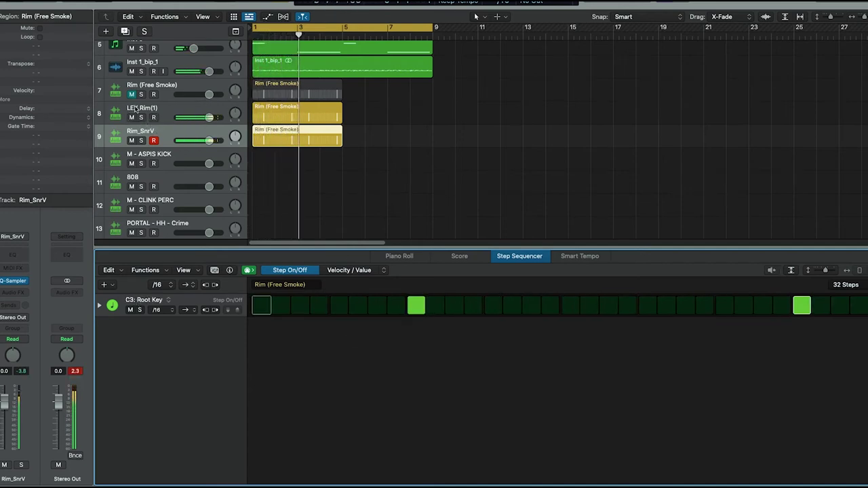
- Unmute Rim (Free Smoke) and record a four-bar rim part on LEX Rim(1), quantized to 1/16 notes
{"action": "left_click", "coordinate": [131, 94]}
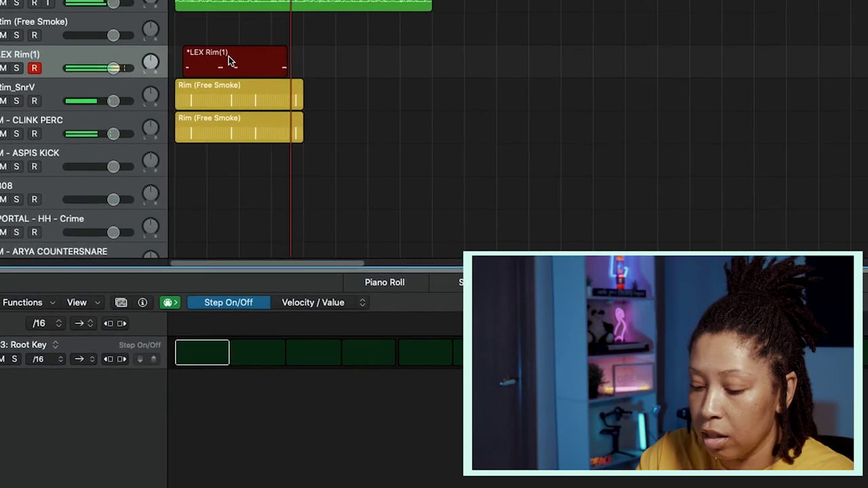
{"action": "key", "text": "space"}
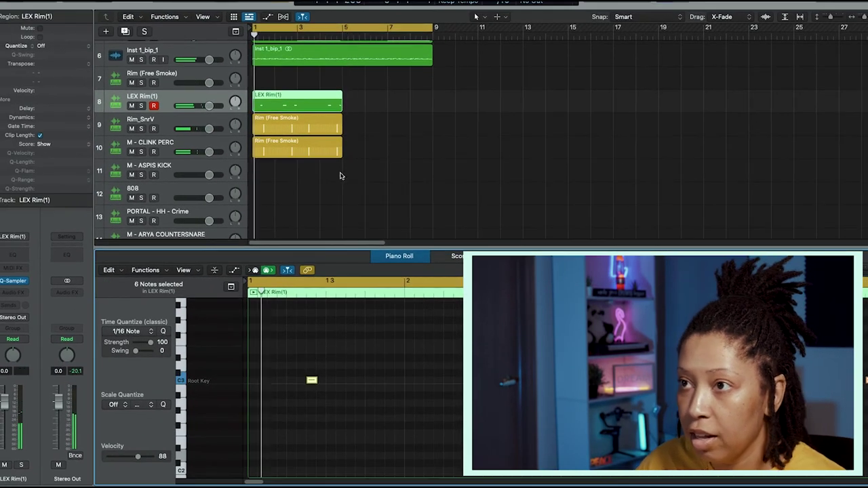
{"action": "key", "text": "space"}
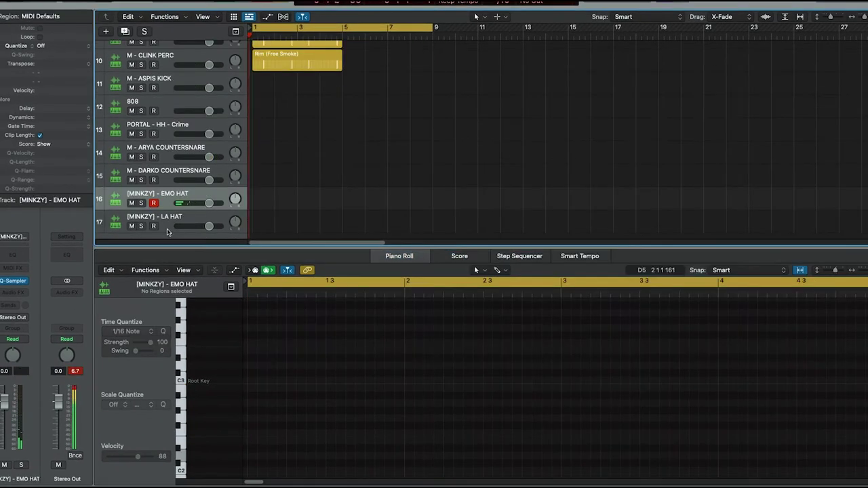
- Record a four-bar hat part on [MINKZY] - EMO HAT, quantize all its notes to 1/16, and play it back
{"action": "key", "text": "r"}
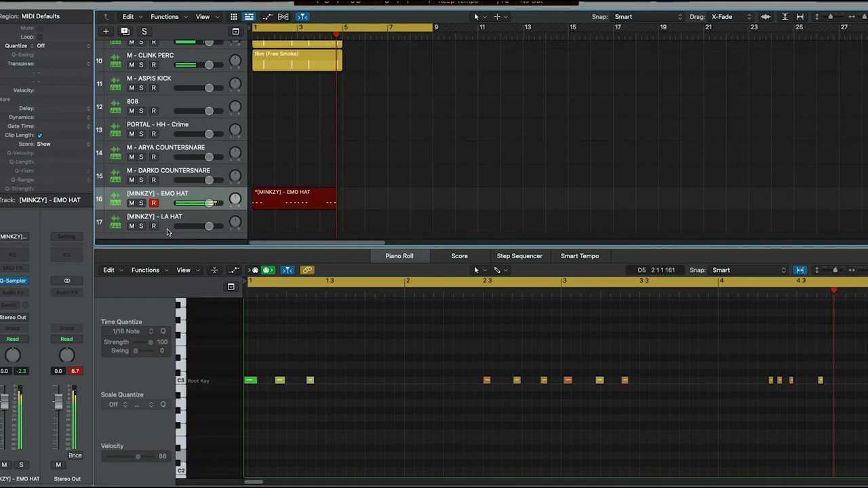
{"action": "key", "text": "space"}
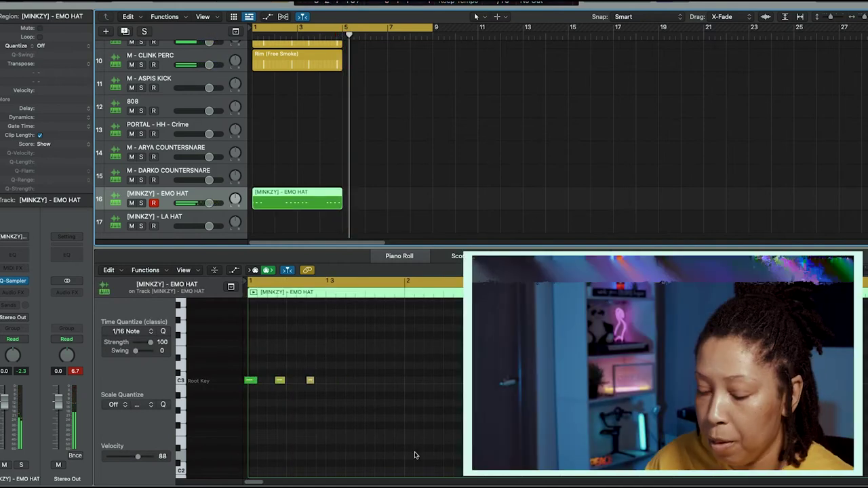
{"action": "key", "text": "super+a"}
{"action": "key", "text": "q"}
{"action": "key", "text": "space"}
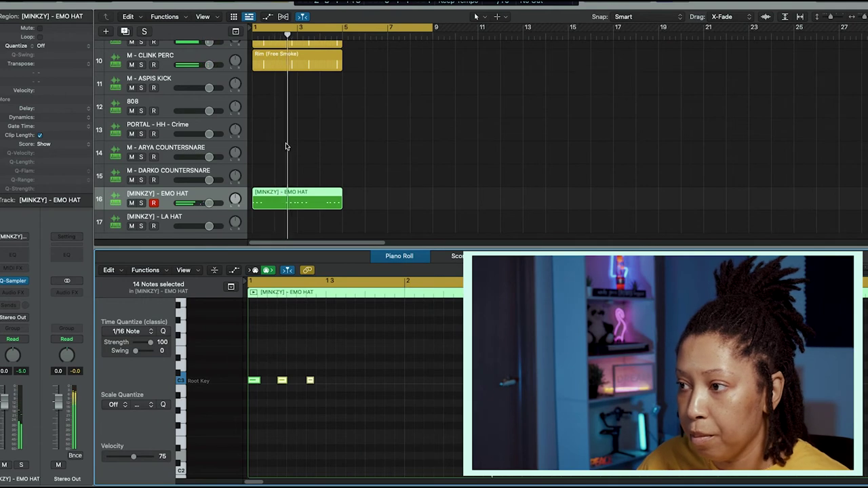
{"action": "key", "text": "space"}
- Create a four-bar pattern region on [MINKZY] - LA HAT with hits on steps 10 and 14 during playback
{"action": "left_click", "coordinate": [291, 222]}
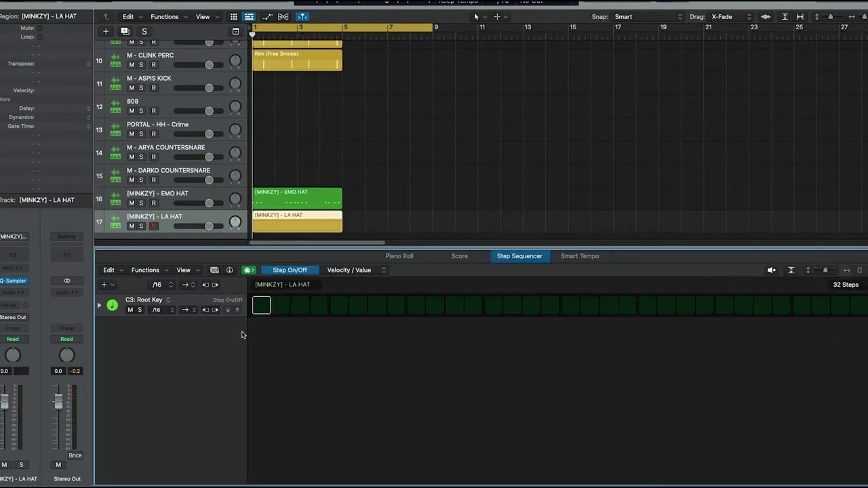
{"action": "key", "text": "space"}
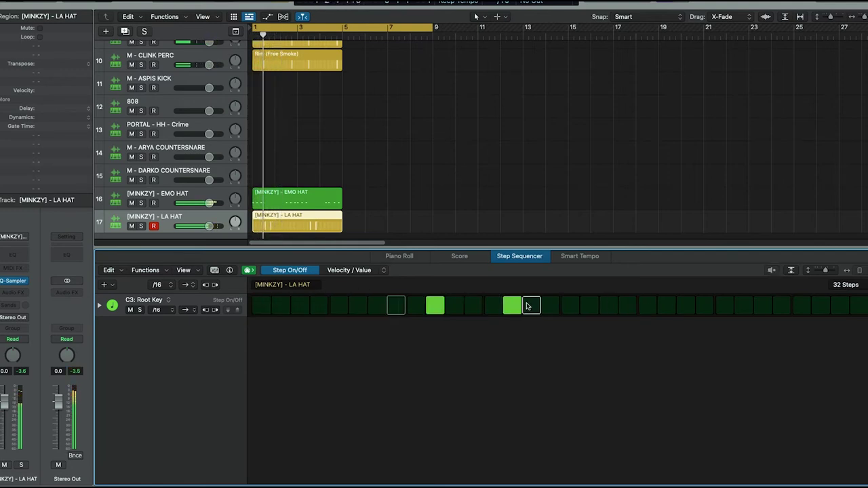
{"action": "left_click", "coordinate": [512, 306]}
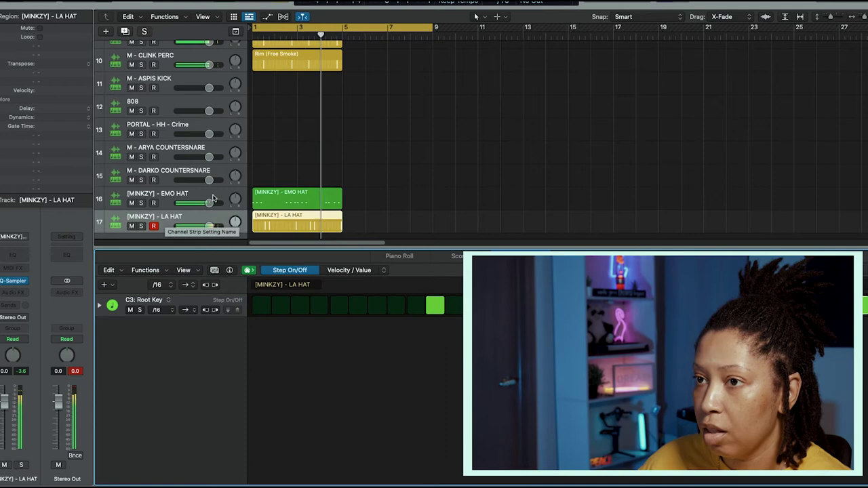
- Rehearse on the 808 track from the start of the loop and record an eight-bar bass line
{"action": "scroll", "coordinate": [184, 211], "scroll_direction": "down", "scroll_amount": 2}
{"action": "scroll", "coordinate": [184, 211], "scroll_direction": "up", "scroll_amount": 2}
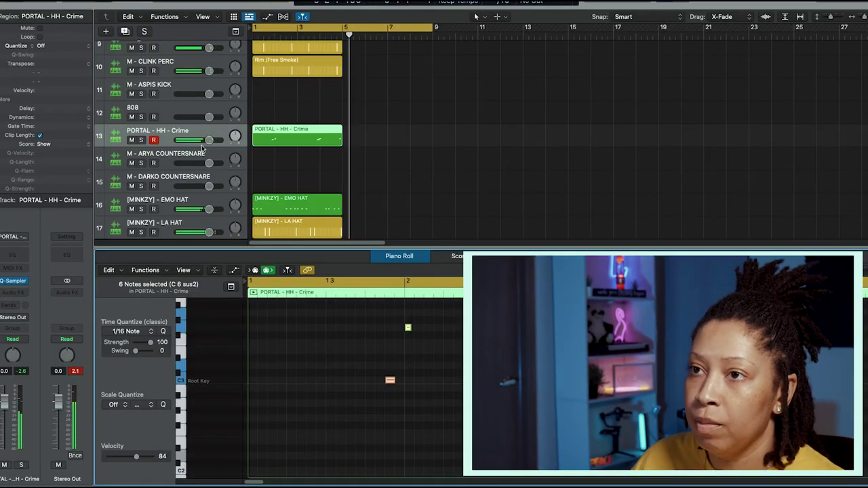
{"action": "scroll", "coordinate": [356, 173], "scroll_direction": "up", "scroll_amount": 3}
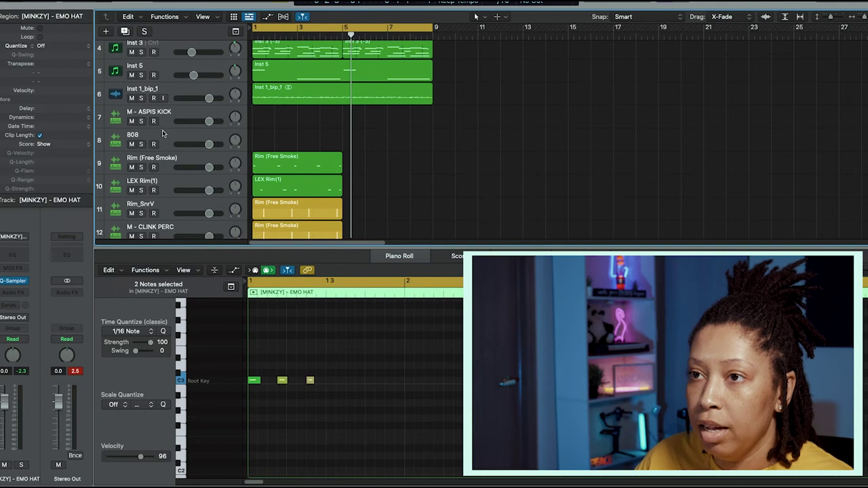
{"action": "left_click", "coordinate": [162, 134]}
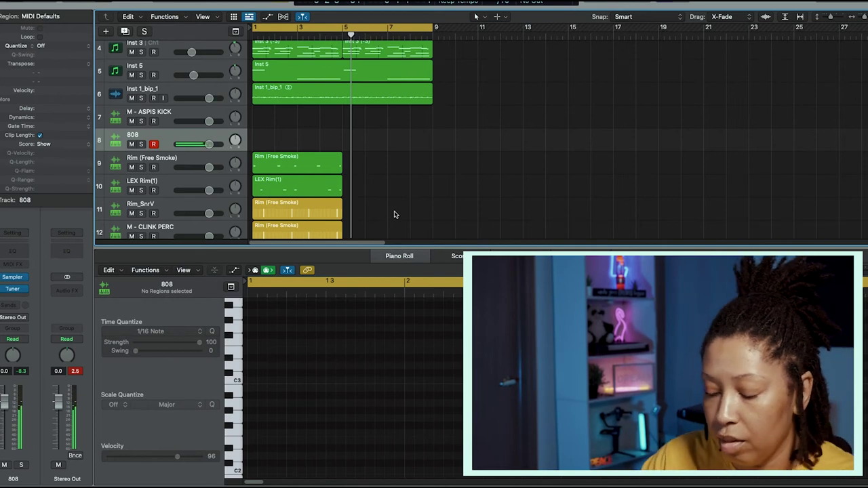
{"action": "key", "text": "Return"}
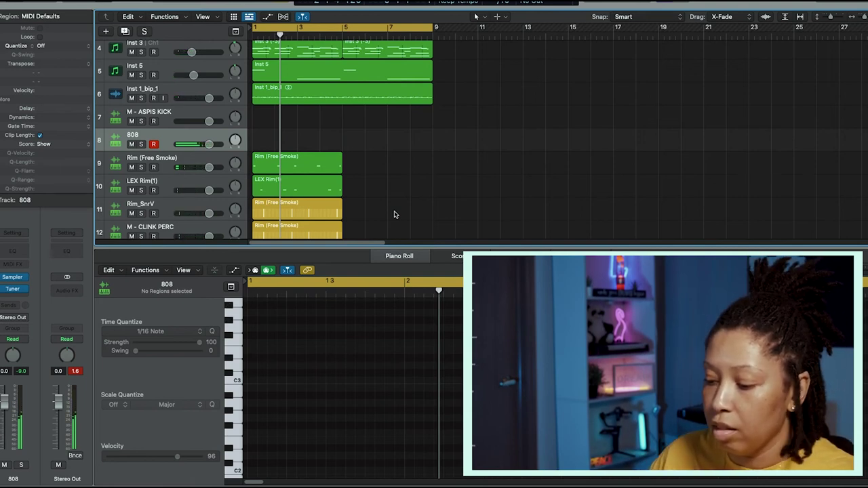
{"action": "key", "text": "Return"}
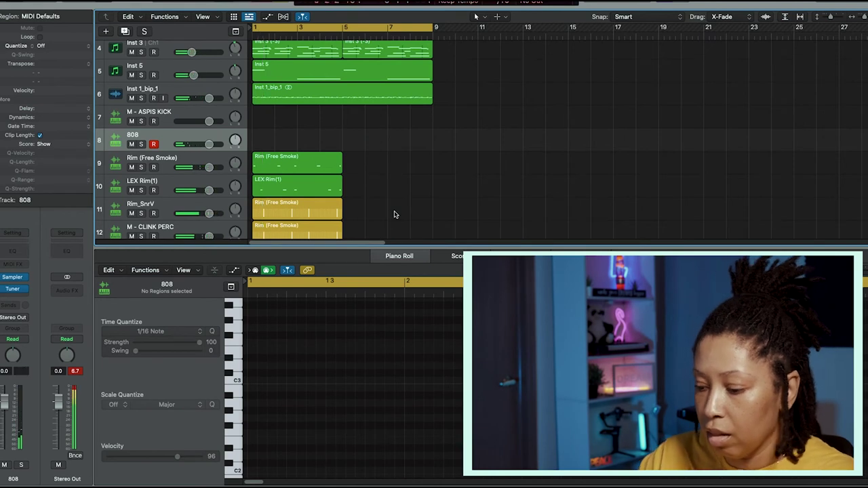
{"action": "key", "text": "r"}
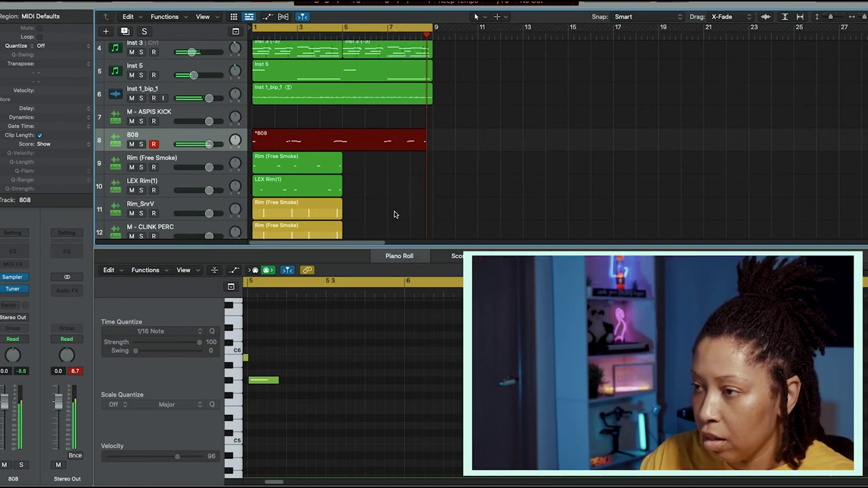
{"action": "key", "text": "space"}
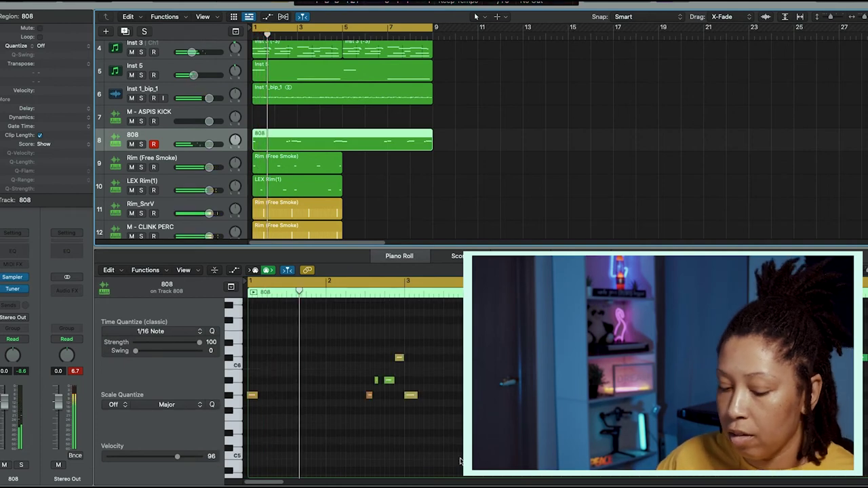
- Extend the first short 808 note in bar 2 to the start of bar 3 and play back the result
{"action": "key", "text": "space"}
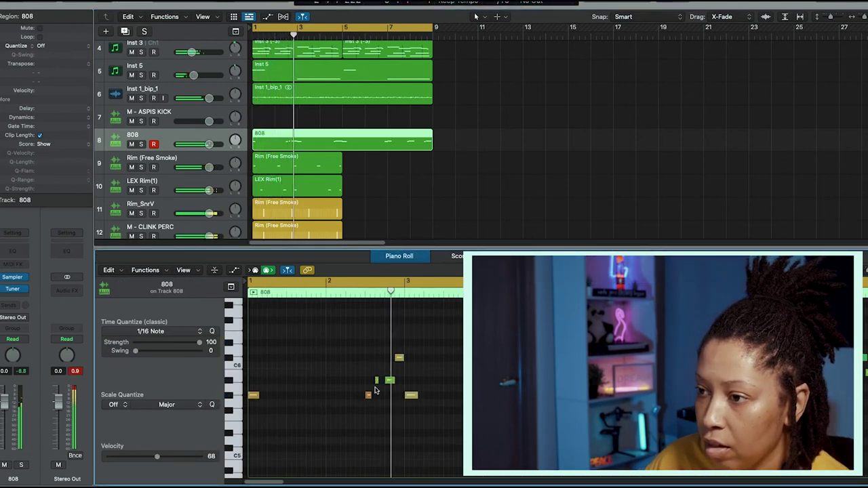
{"action": "left_click_drag", "start_coordinate": [369, 398], "coordinate": [404, 398]}
{"action": "key", "text": "space"}
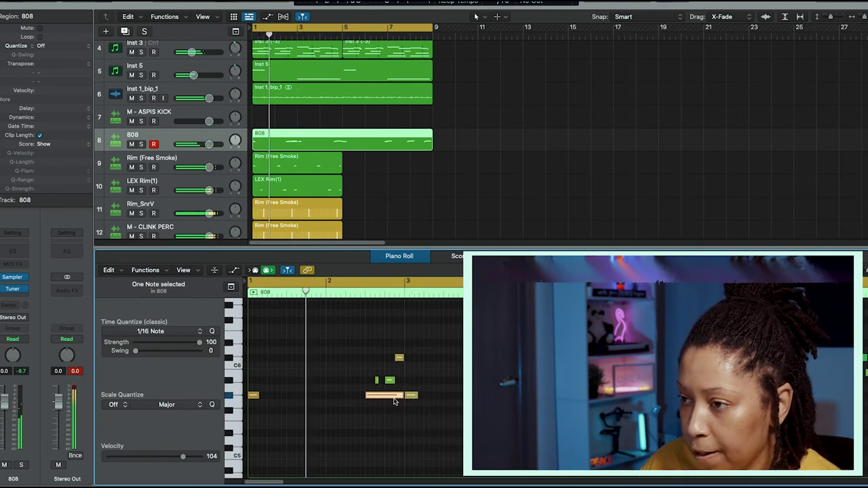
{"action": "left_click", "coordinate": [353, 386]}
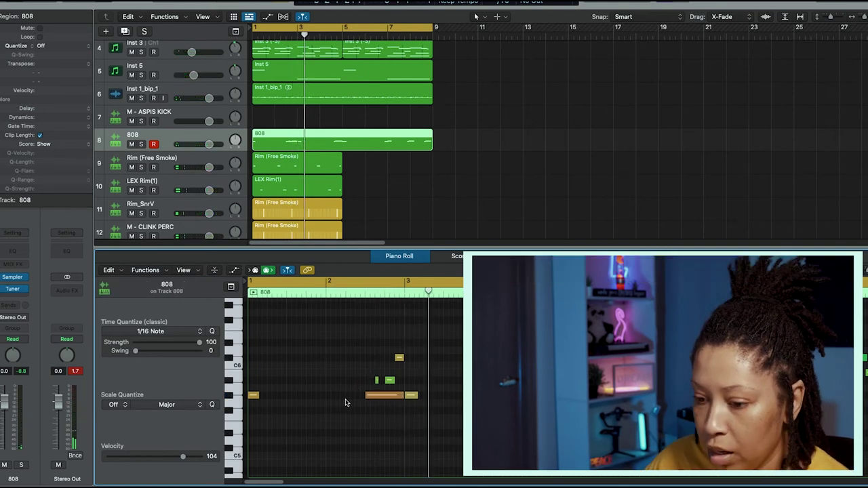
- Set the velocity of all notes in the 808 region to 127 and play back the bass line
{"action": "key", "text": "super+a"}
{"action": "scroll", "coordinate": [339, 400], "scroll_direction": "down", "scroll_amount": 3}
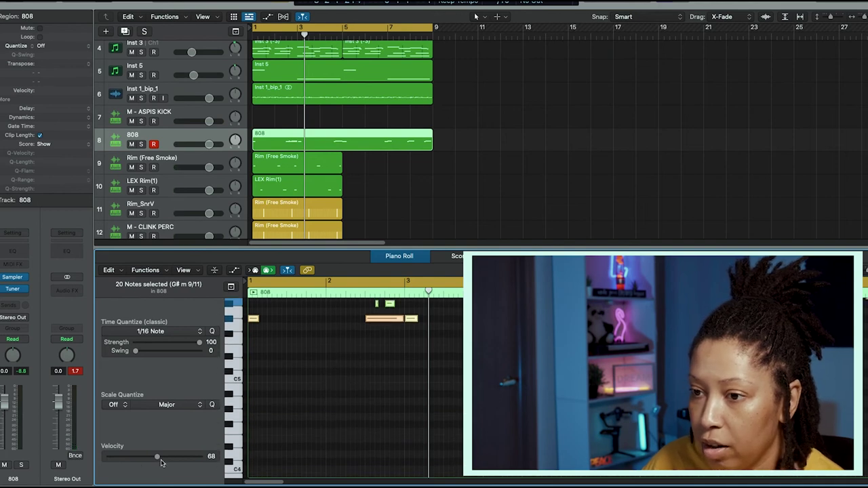
{"action": "key", "text": "a"}
{"action": "left_click_drag", "start_coordinate": [371, 411], "coordinate": [382, 369]}
{"action": "key", "text": "space"}
{"action": "scroll", "coordinate": [360, 366], "scroll_direction": "up", "scroll_amount": 5}
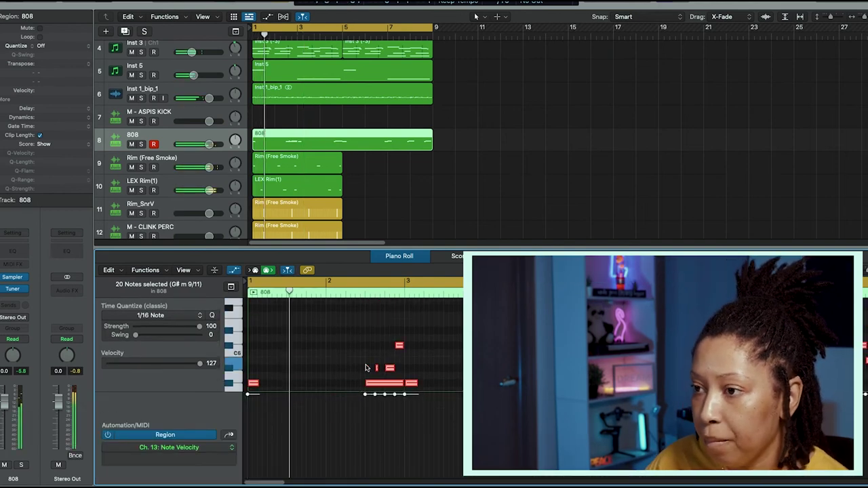
{"action": "scroll", "coordinate": [330, 346], "scroll_direction": "down", "scroll_amount": 3}
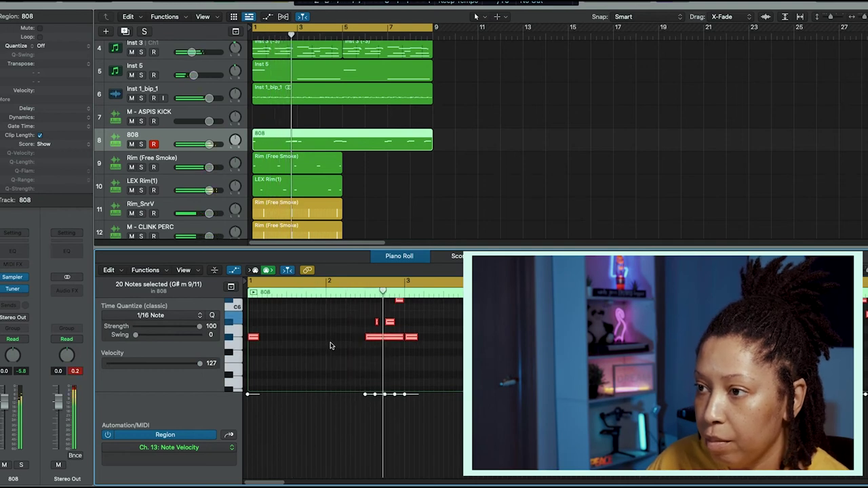
{"action": "scroll", "coordinate": [420, 337], "scroll_direction": "up", "scroll_amount": 2}
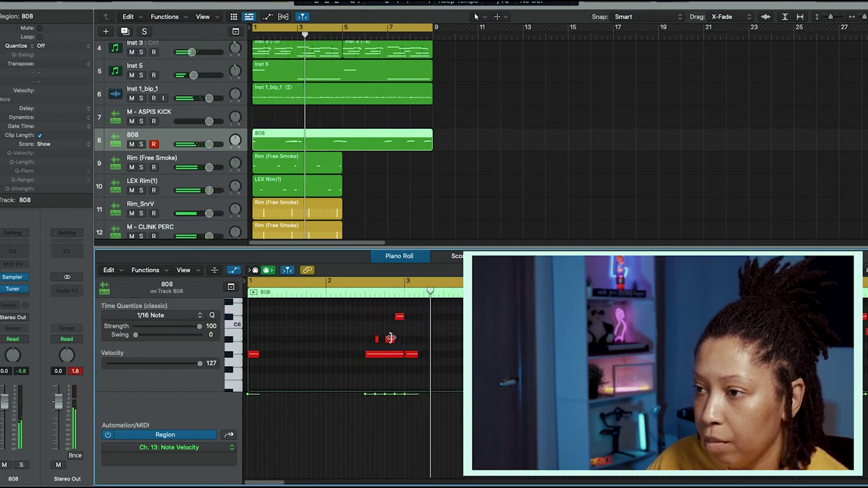
- Split the long G#5 note in bar 2 of the 808 part right after the short A#5 note above it
{"action": "left_click", "coordinate": [378, 340]}
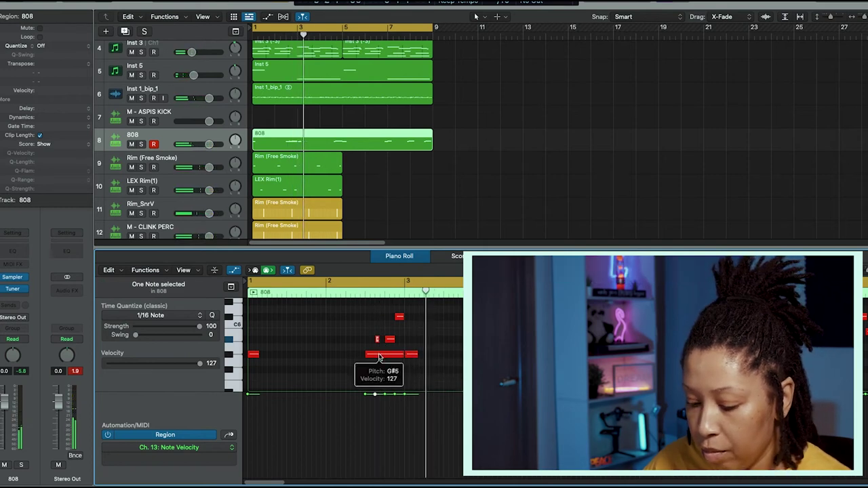
{"action": "key", "text": "t"}
{"action": "key", "text": "v"}
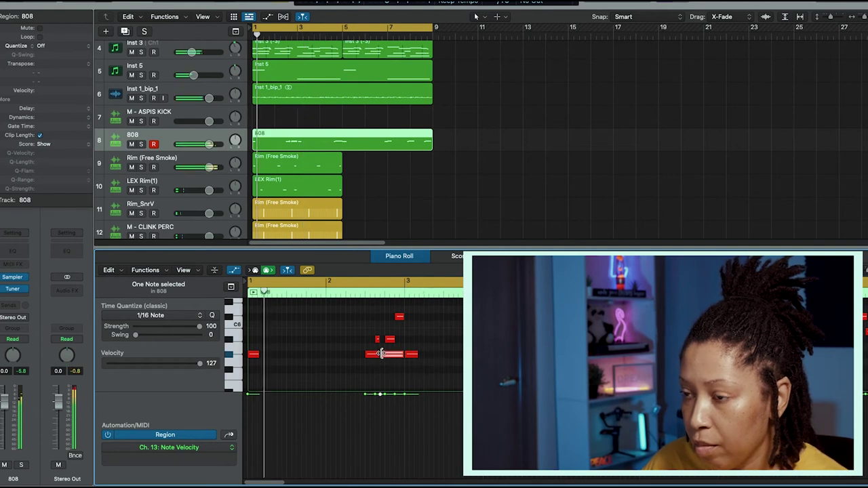
{"action": "left_click", "coordinate": [381, 354]}
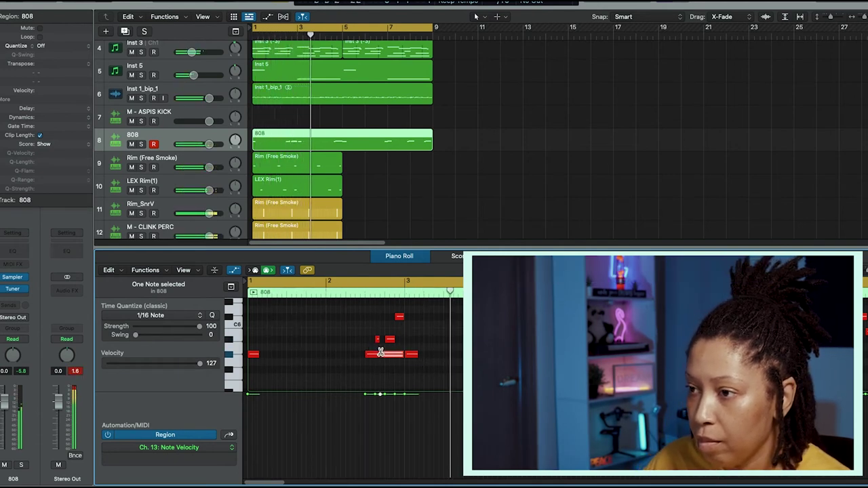
- Try a longer A#5 note near the end of bar 4, restore its short length, and restart playback
{"action": "left_click", "coordinate": [542, 354]}
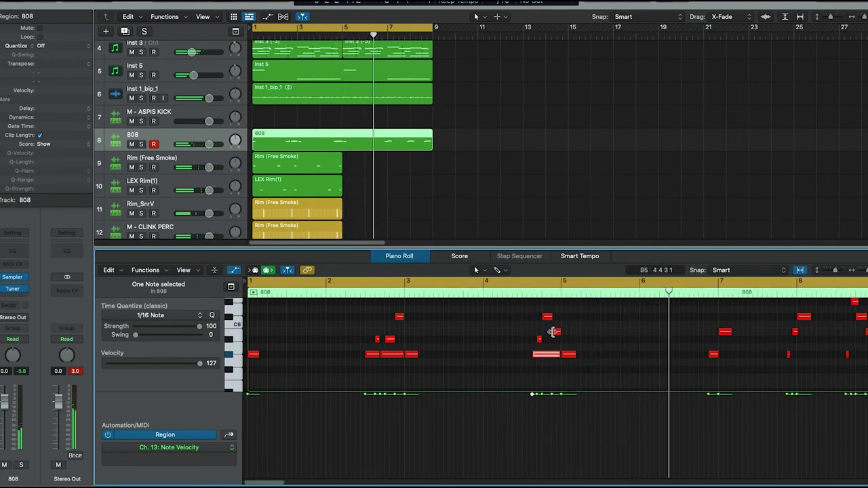
{"action": "left_click_drag", "start_coordinate": [540, 341], "coordinate": [550, 344]}
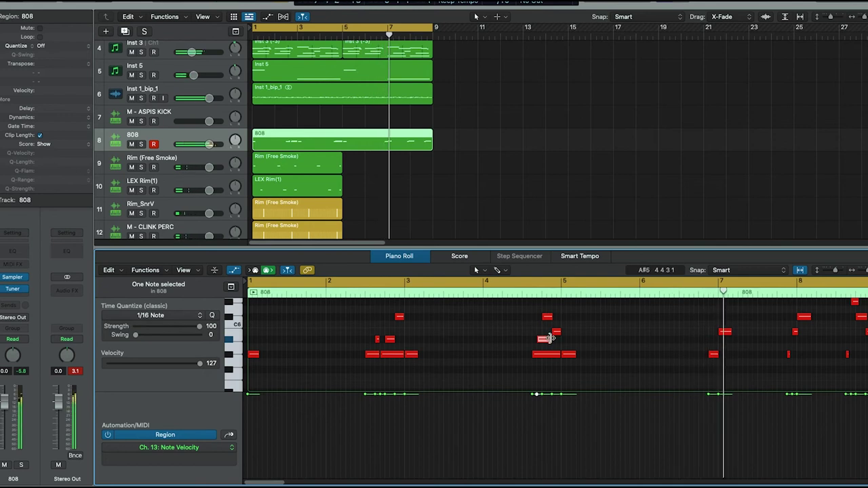
{"action": "left_click_drag", "start_coordinate": [548, 338], "coordinate": [536, 340]}
{"action": "key", "text": "space"}
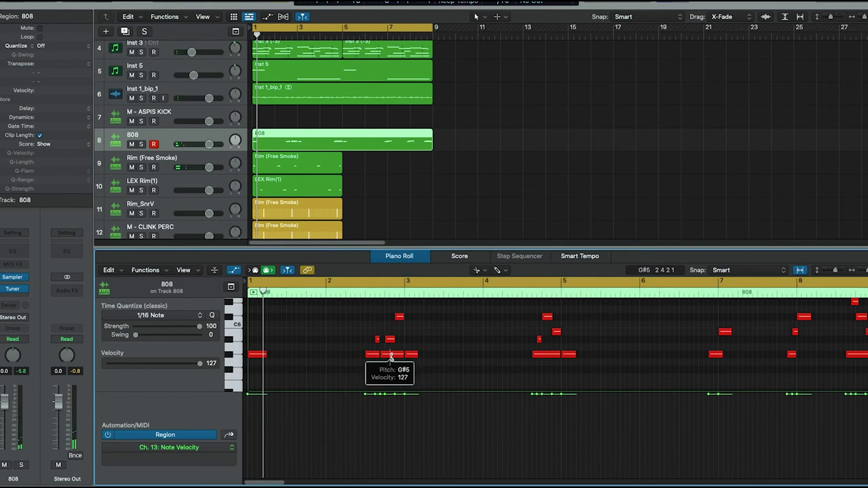
- Split the longer G#5 note in the second half of bar 2 once more and return to the Pointer tool
{"action": "left_click", "coordinate": [391, 355]}
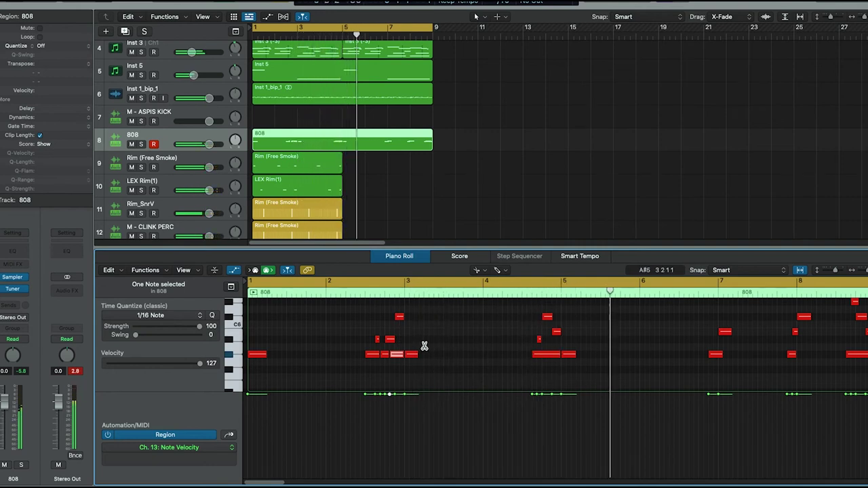
{"action": "key", "text": "t"}
{"action": "key", "text": "t"}
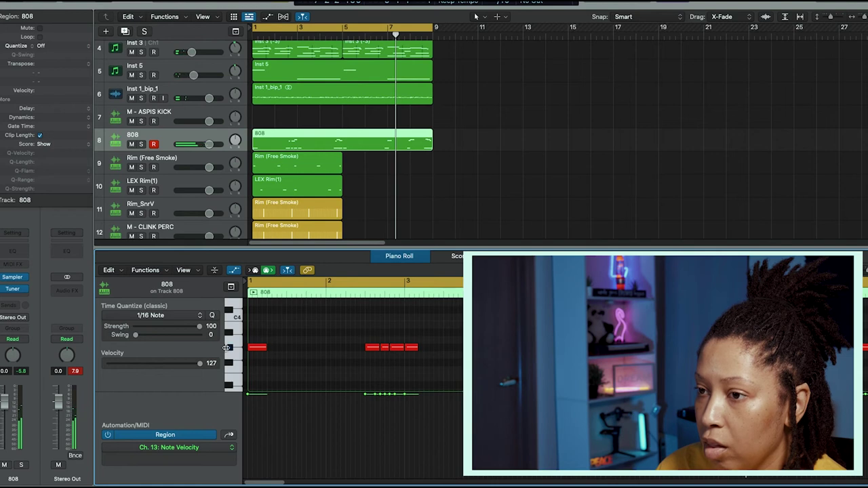
- Try all the G#3 notes of the 808 part one octave lower, play them back, and undo the transposition
{"action": "left_click", "coordinate": [226, 348]}
{"action": "key", "text": "shift+alt+Down"}
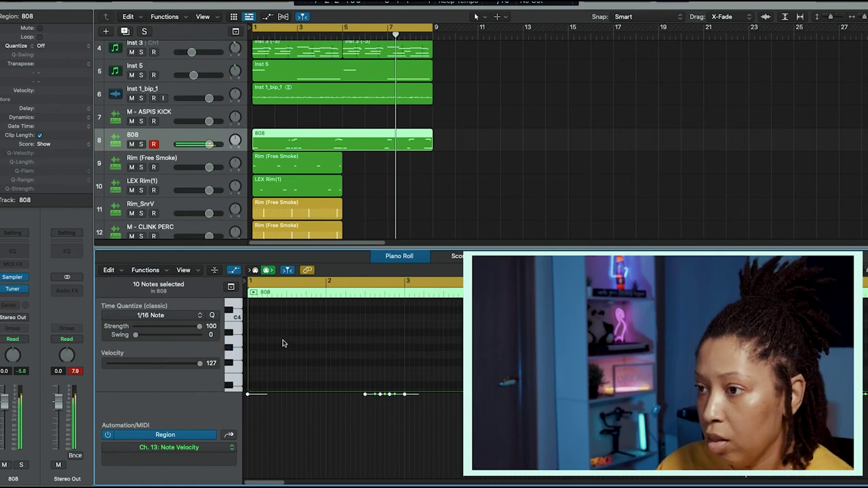
{"action": "key", "text": "space"}
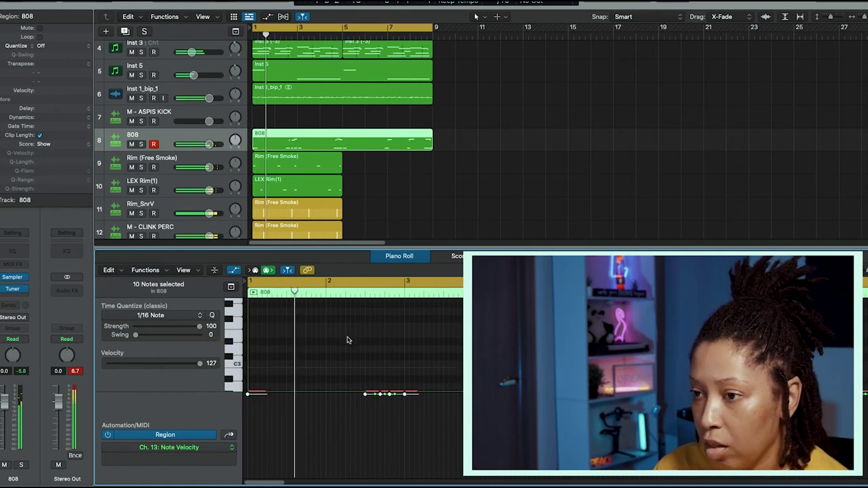
{"action": "scroll", "coordinate": [356, 344], "scroll_direction": "down", "scroll_amount": 3}
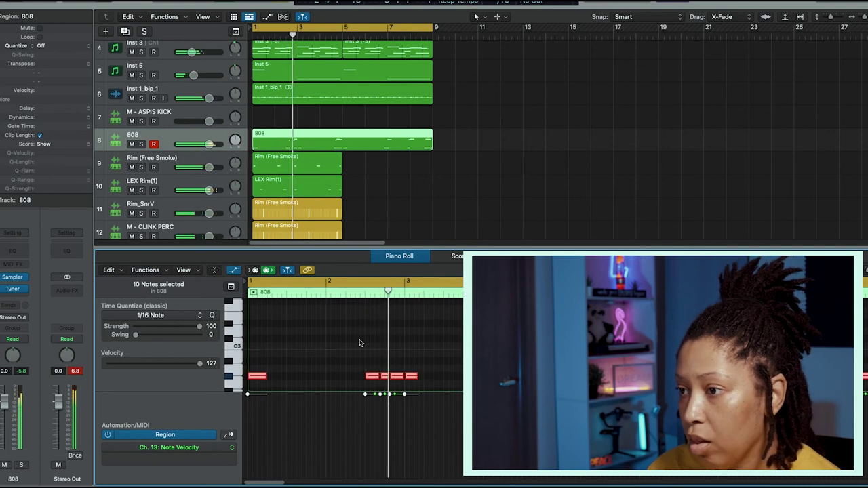
{"action": "scroll", "coordinate": [448, 349], "scroll_direction": "down", "scroll_amount": 1}
{"action": "scroll", "coordinate": [497, 340], "scroll_direction": "down", "scroll_amount": 2}
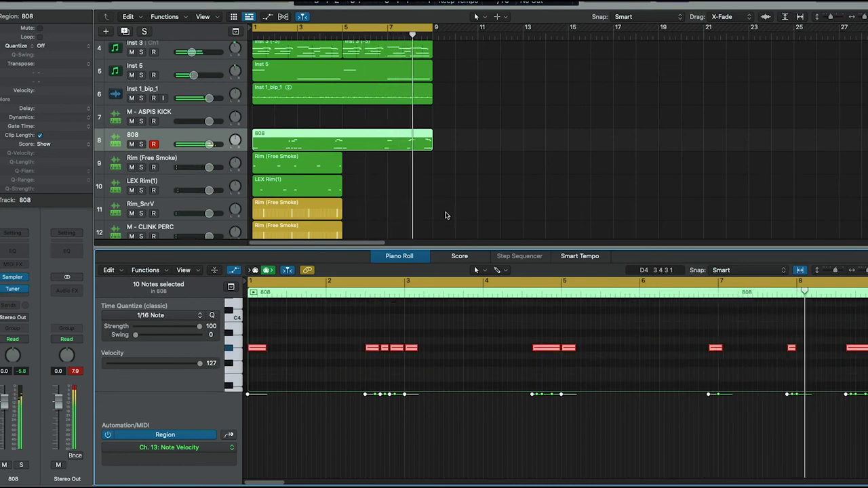
{"action": "key", "text": "super+z"}
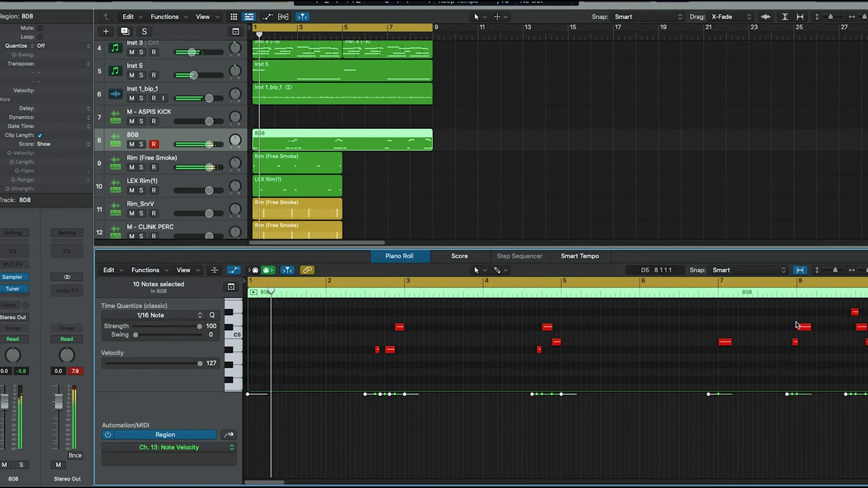
{"action": "scroll", "coordinate": [438, 359], "scroll_direction": "down", "scroll_amount": 3}
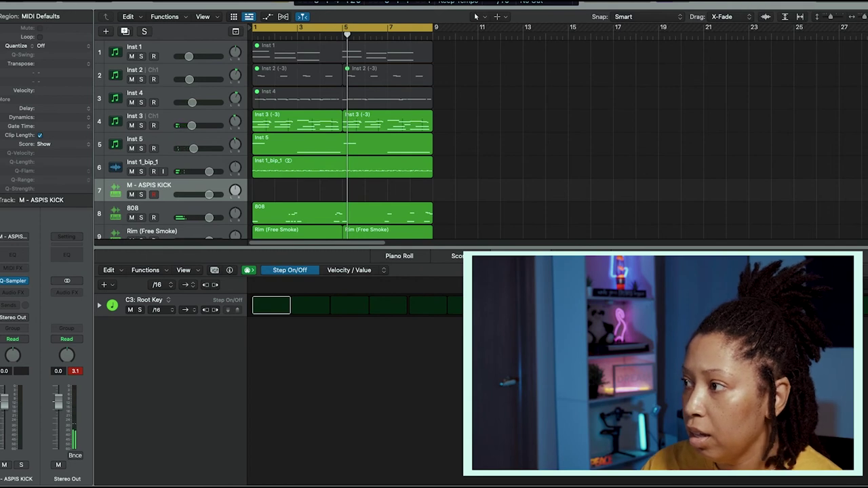
- Create a 32-step pattern region on M - ASPIS KICK with hits on steps 1, 21, 29 and 31 during playback
{"action": "left_click", "coordinate": [865, 287]}
{"action": "key", "text": "Return"}
{"action": "left_click", "coordinate": [349, 304]}
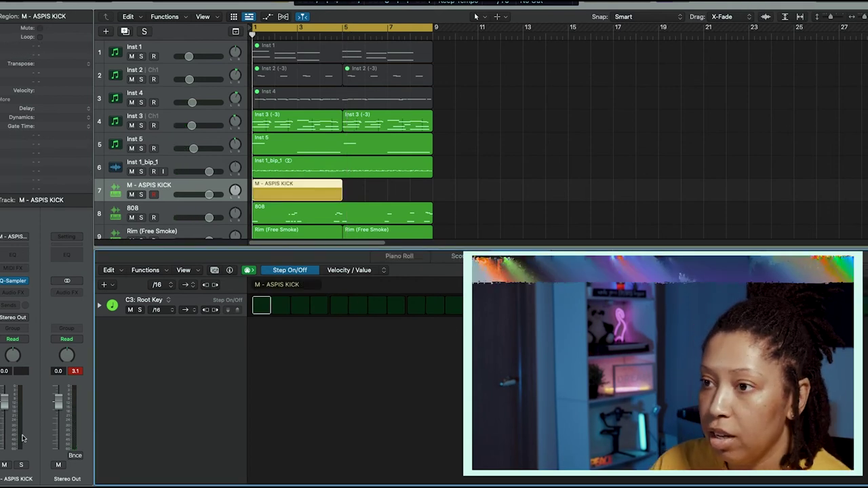
{"action": "left_click", "coordinate": [261, 305]}
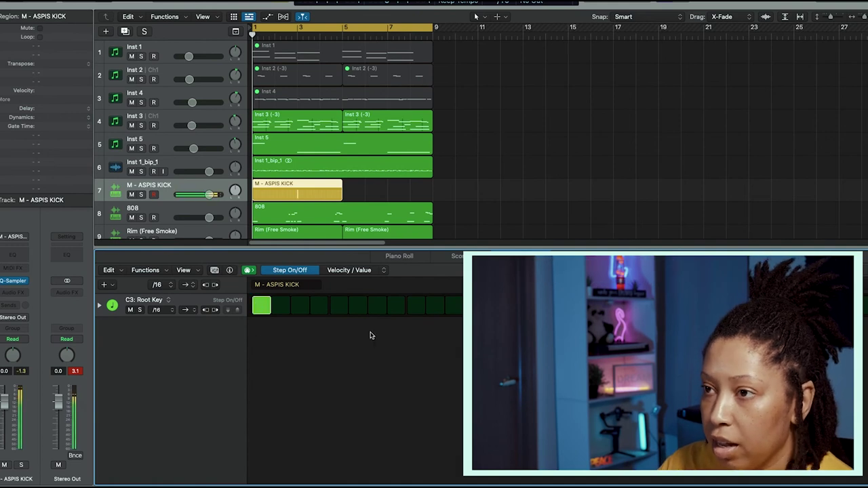
{"action": "key", "text": "space"}
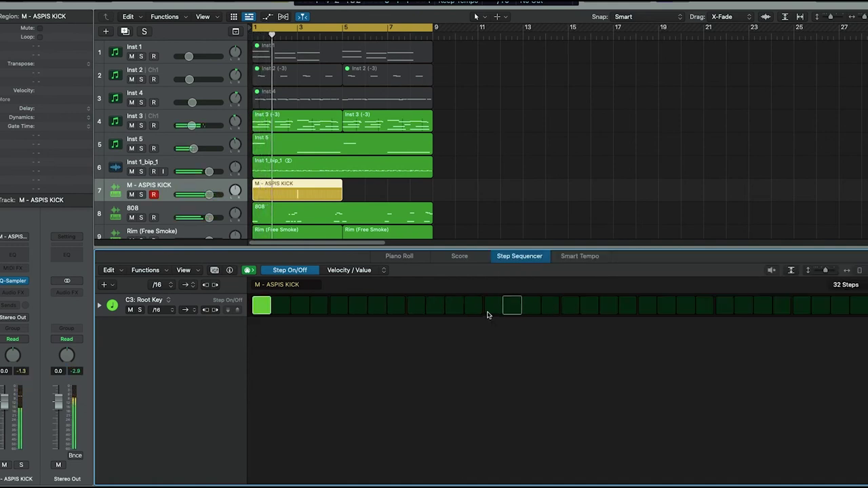
{"action": "key", "text": "Return"}
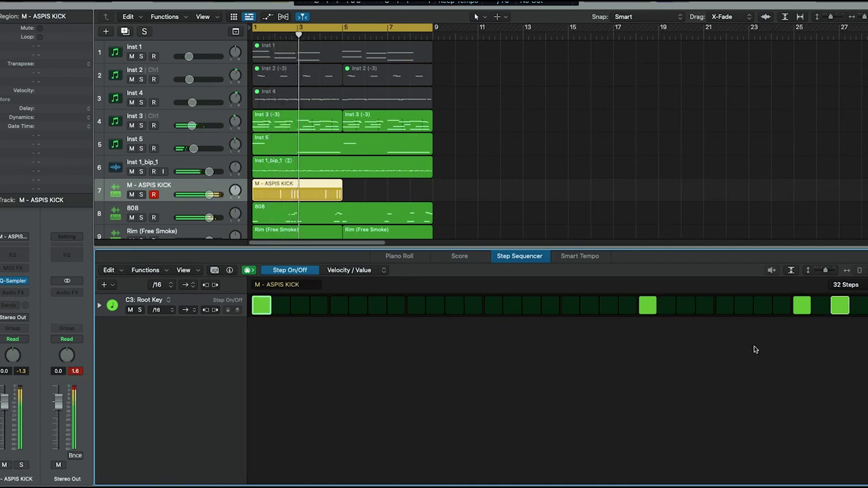
- Extend the M - ASPIS KICK pattern's length to 64 steps
{"action": "left_click", "coordinate": [836, 286]}
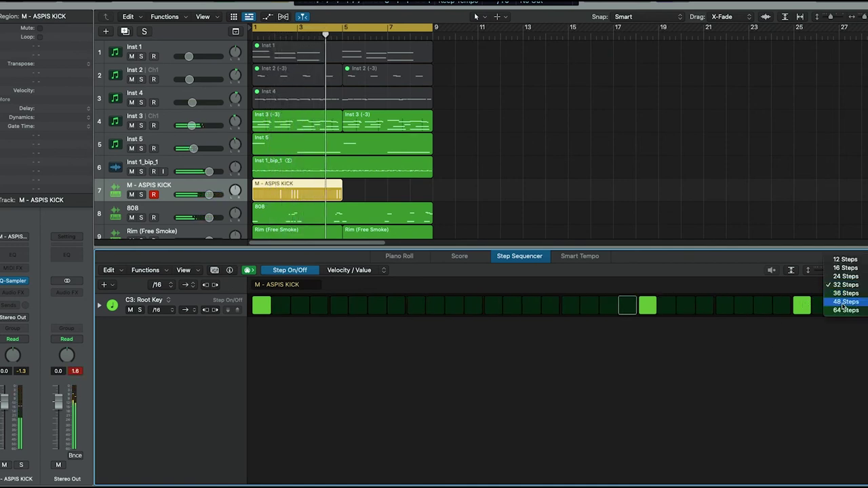
{"action": "left_click", "coordinate": [838, 311]}
{"action": "left_click", "coordinate": [605, 290]}
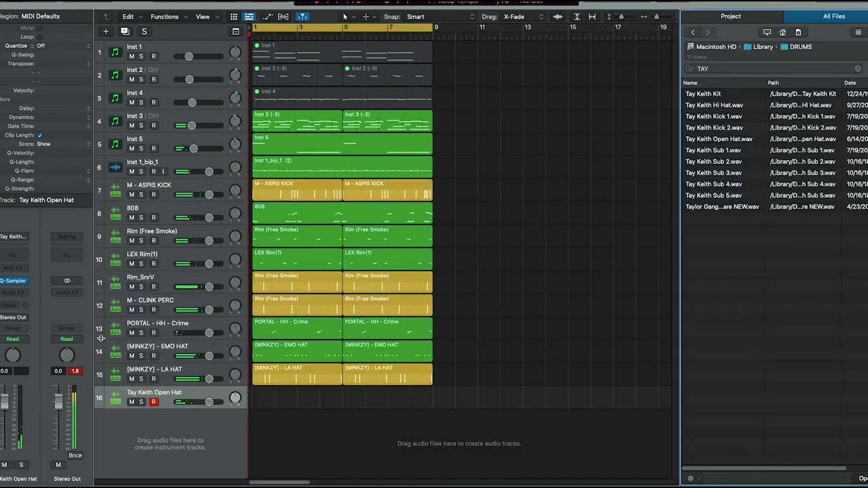
- Record a four-bar part on Tay Keith Open Hat, repeat it through bar 8, and open the Piano Roll
{"action": "key", "text": "r"}
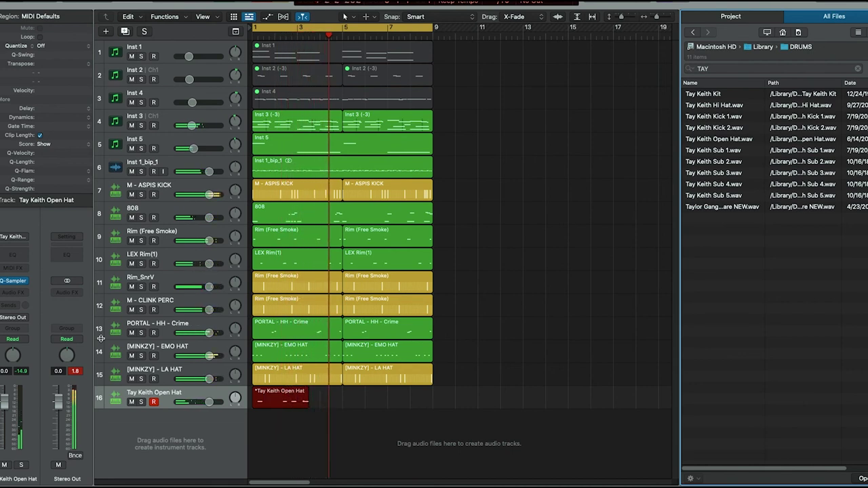
{"action": "key", "text": "space"}
{"action": "key", "text": "p"}
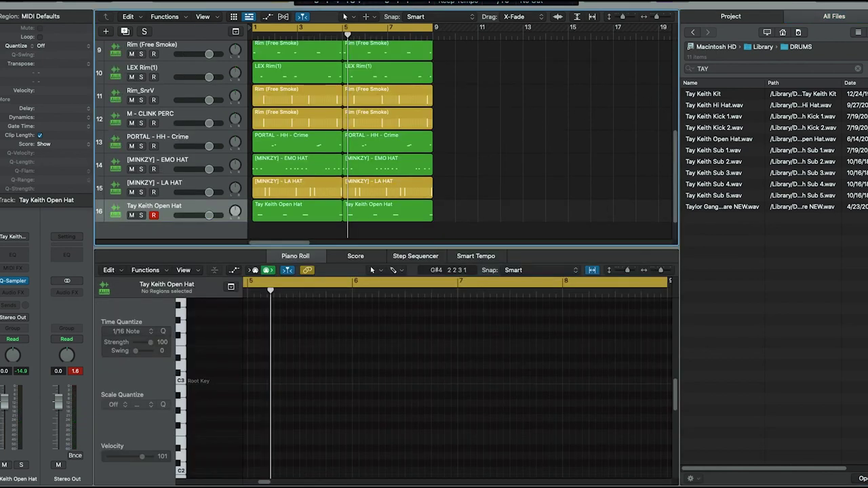
- Hide the file browser and the lower editor so the full eight-bar arrangement is shown
{"action": "key", "text": "f"}
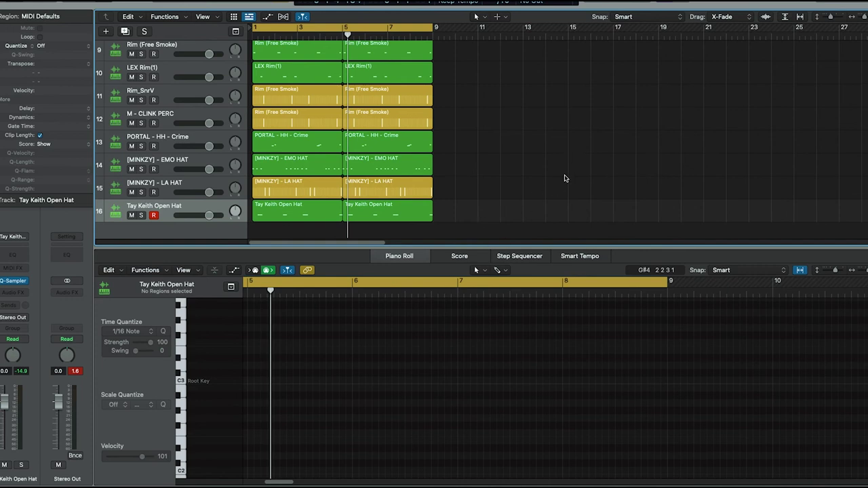
{"action": "key", "text": "x"}
{"action": "key", "text": "x"}
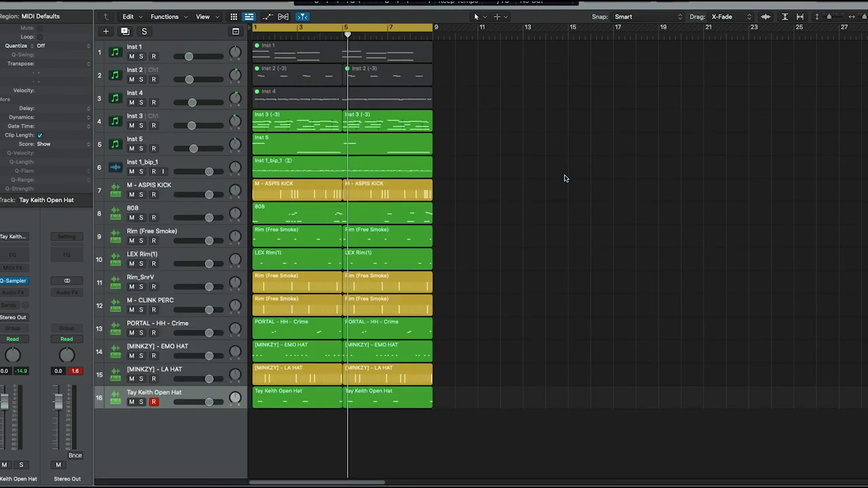